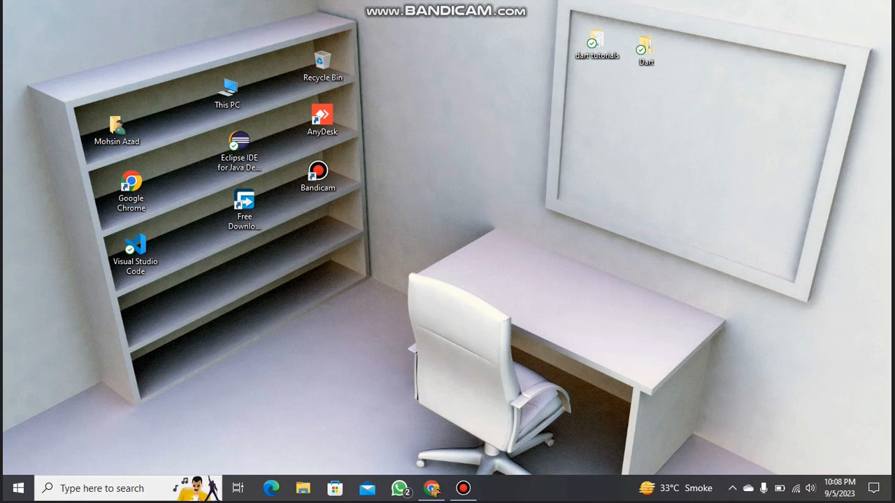
Switch to the YouTube tab in Chrome and examine the thumbnails of the suggested videos
left_click(431, 488)
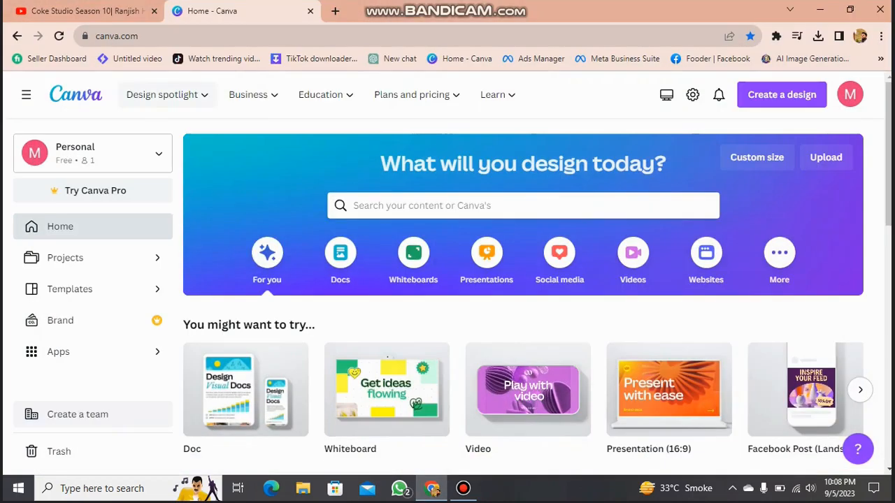
left_click(80, 10)
scroll(681, 247, "down", 4)
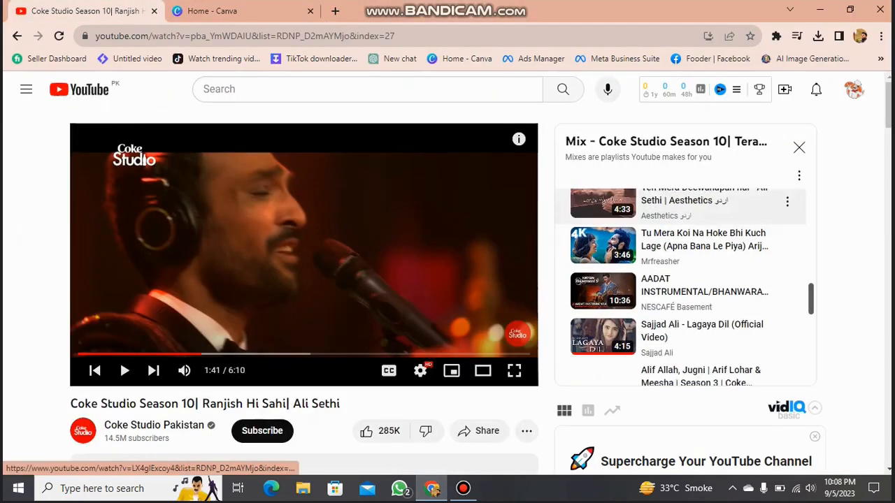
scroll(682, 237, "down", 15)
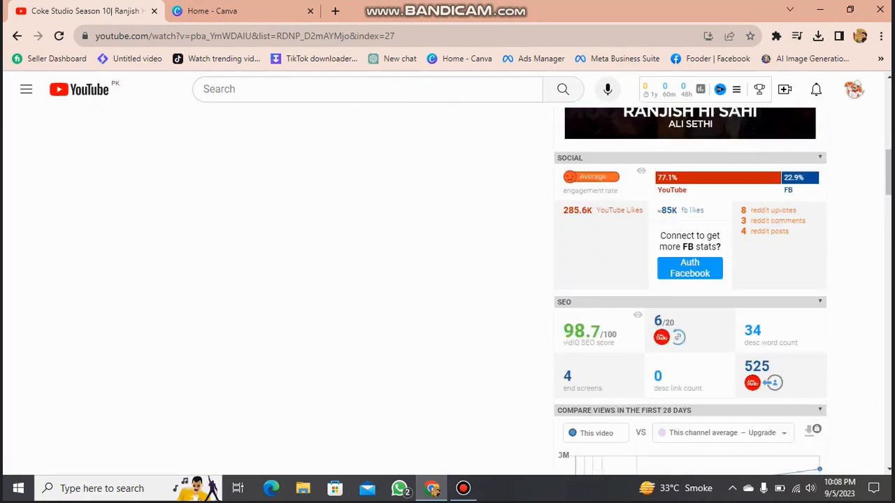
scroll(690, 280, "down", 12)
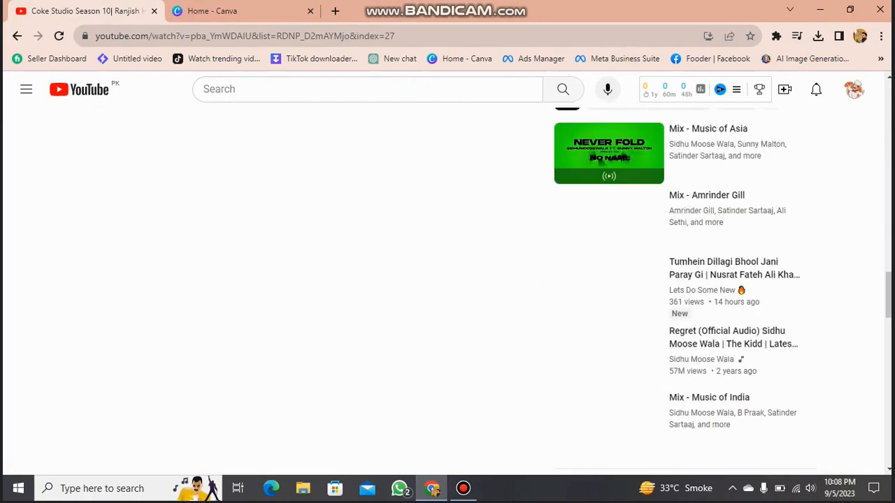
scroll(685, 280, "down", 3)
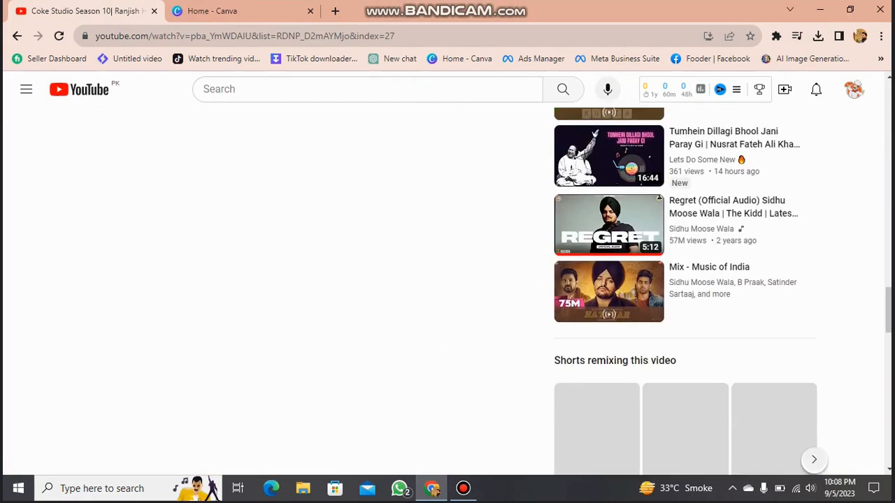
scroll(685, 280, "down", 6)
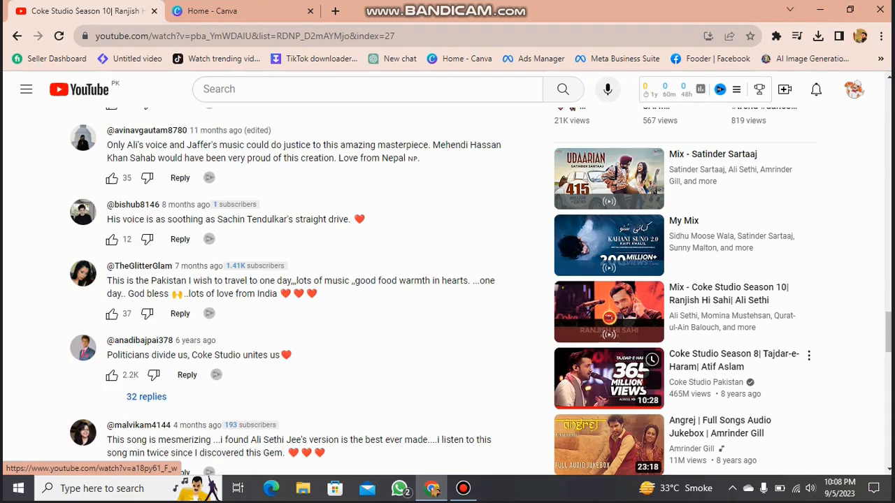
Examine the playing video's thumbnail and engagement rating in the vidIQ overview, and minimize the browser
scroll(650, 380, "up", 15)
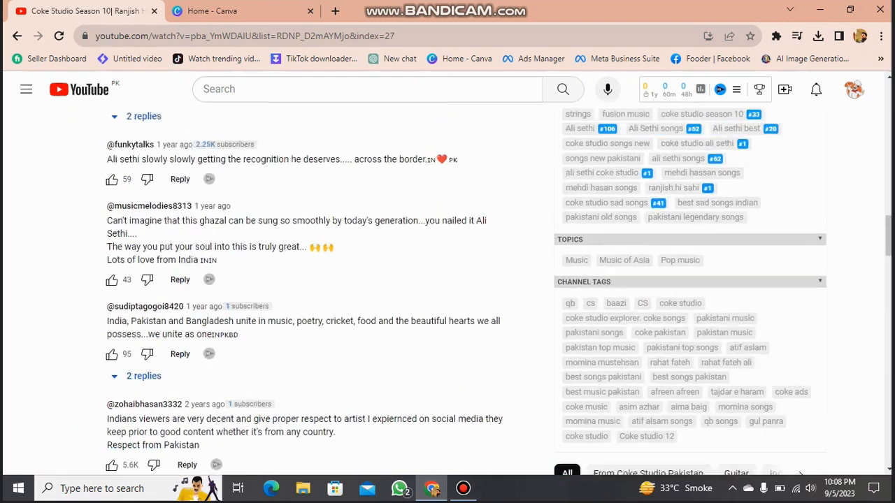
scroll(650, 177, "up", 6)
scroll(650, 176, "down", 8)
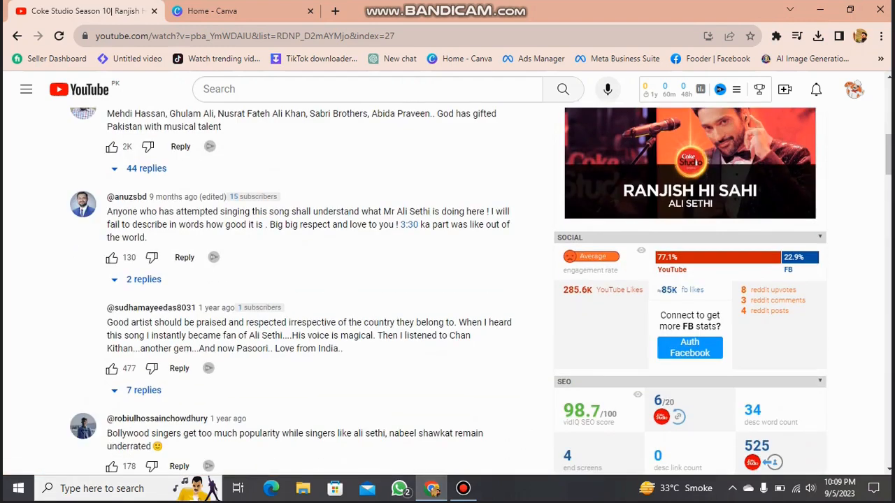
scroll(650, 240, "up", 3)
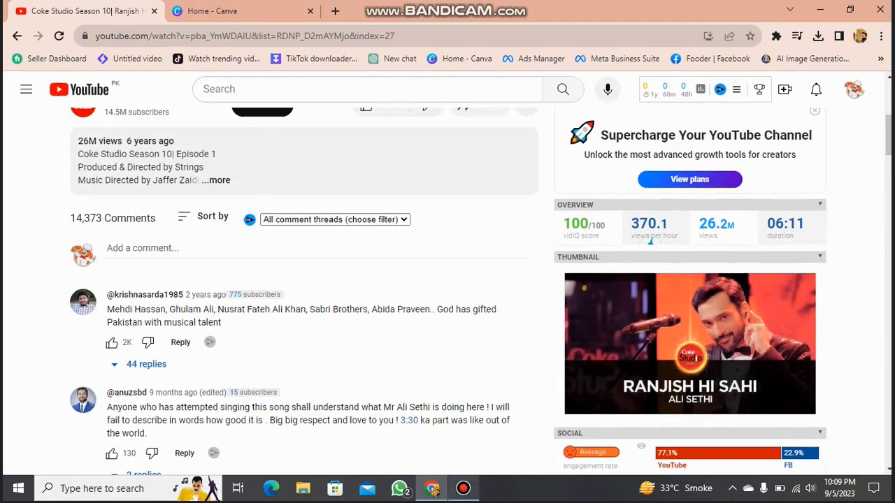
mouse_move(463, 488)
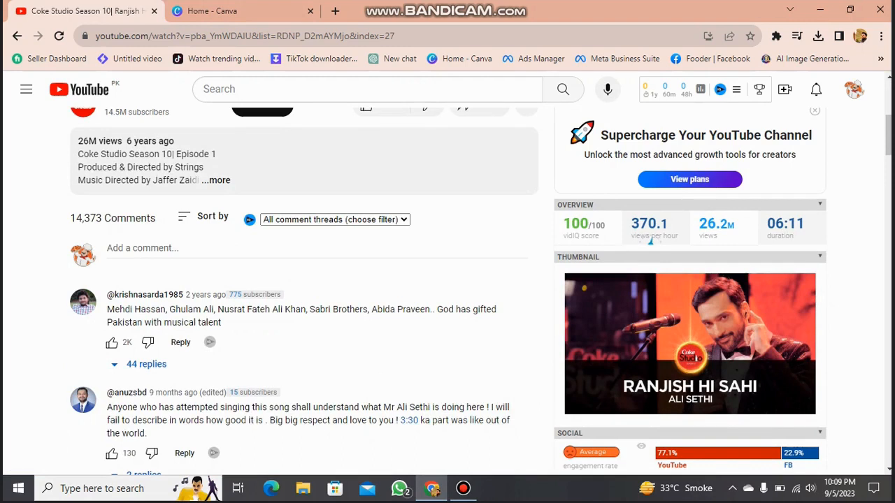
scroll(689, 342, "down", 2)
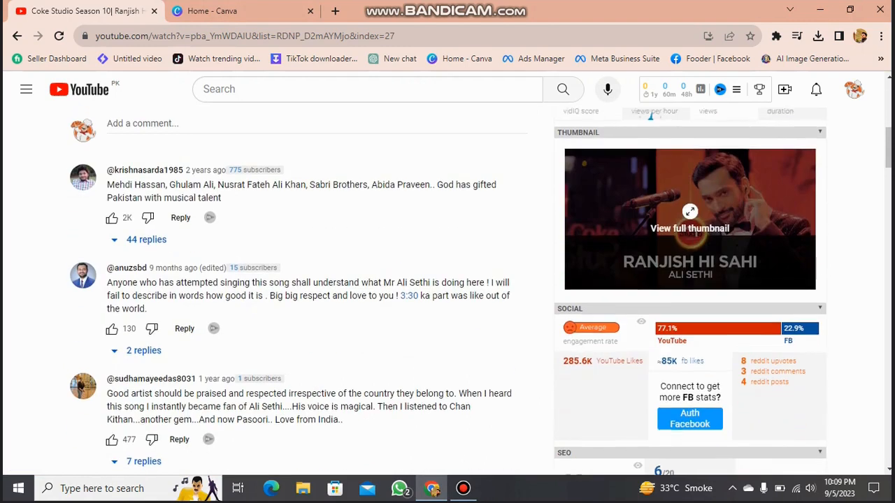
mouse_move(642, 316)
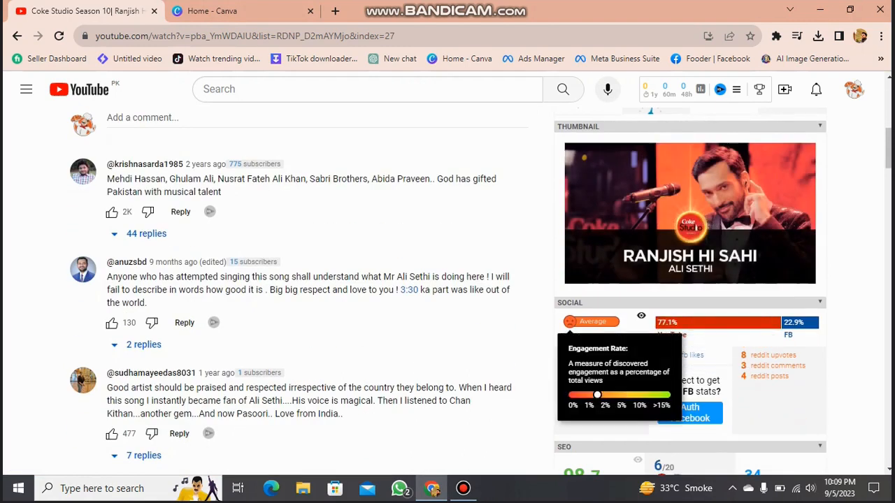
scroll(641, 317, "up", 7)
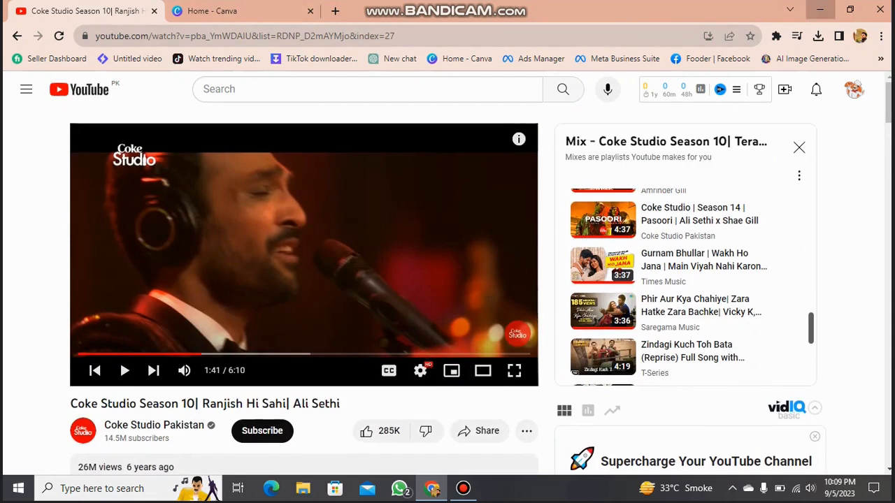
left_click(820, 9)
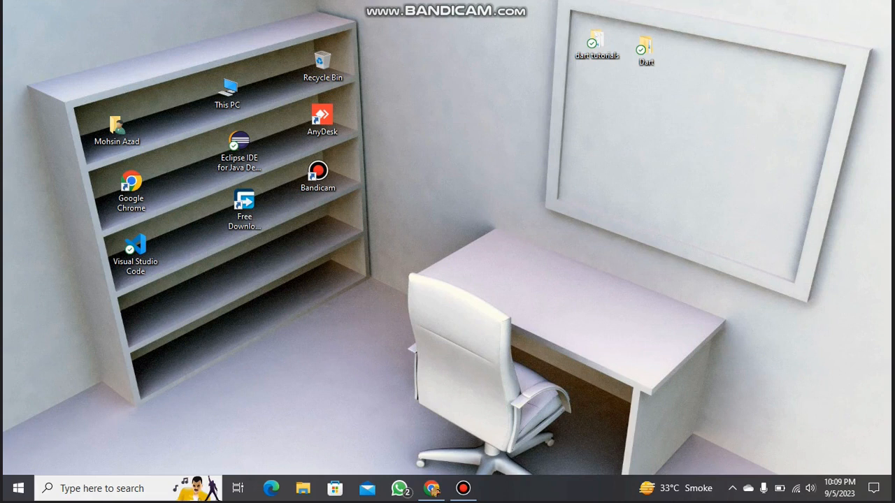
right_click(406, 61)
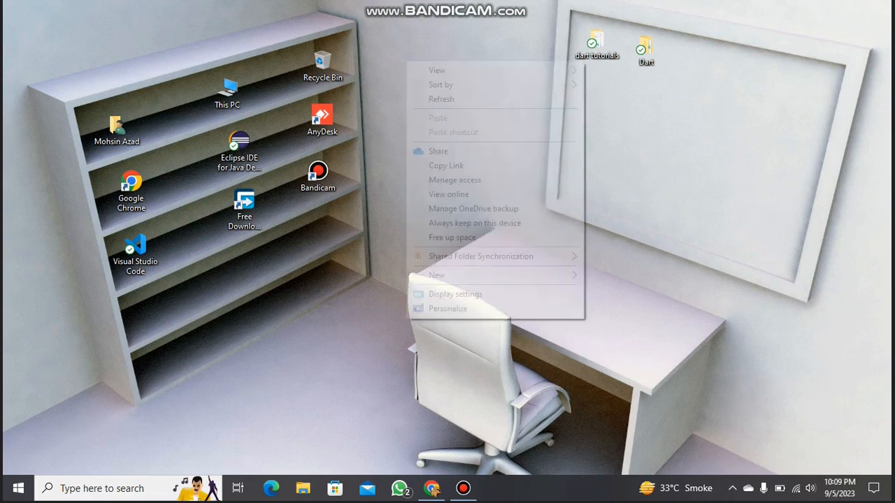
left_click(427, 99)
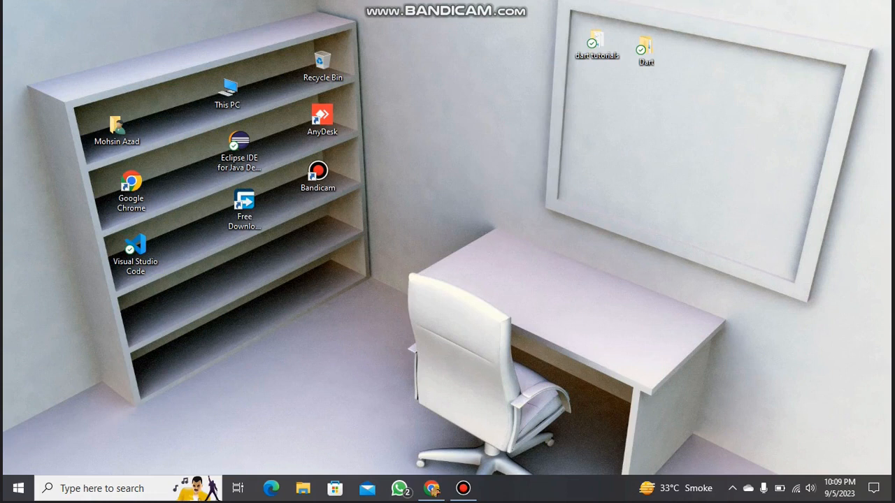
right_click(447, 95)
left_click(483, 135)
left_click(462, 488)
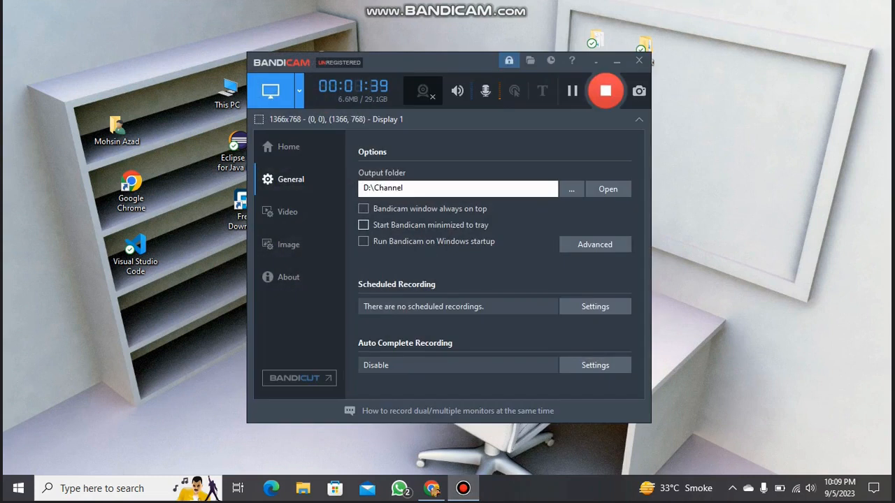
left_click(616, 61)
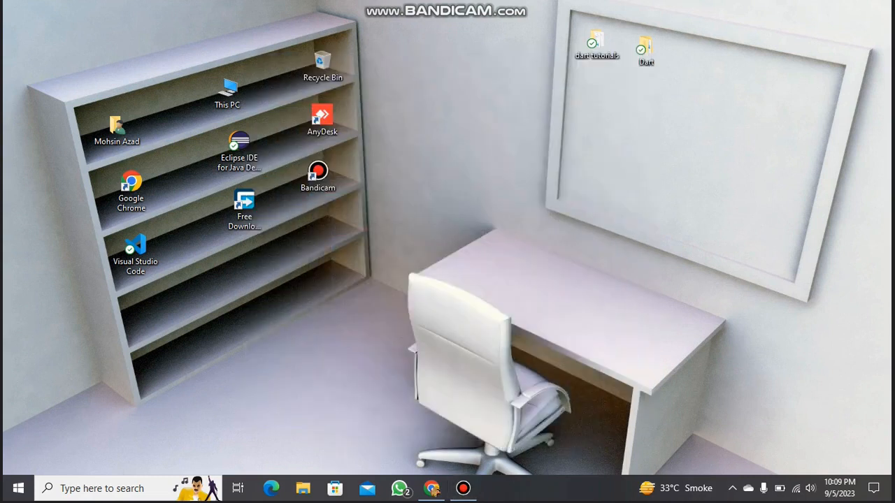
Switch to the Canva home page in Chrome and check its web address and the signed-in account
left_click(431, 488)
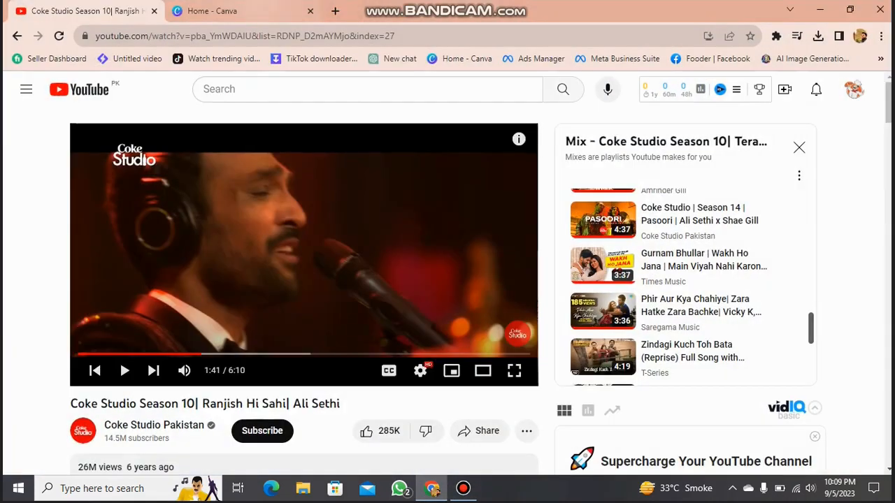
left_click(239, 11)
left_click_drag(141, 35, 95, 35)
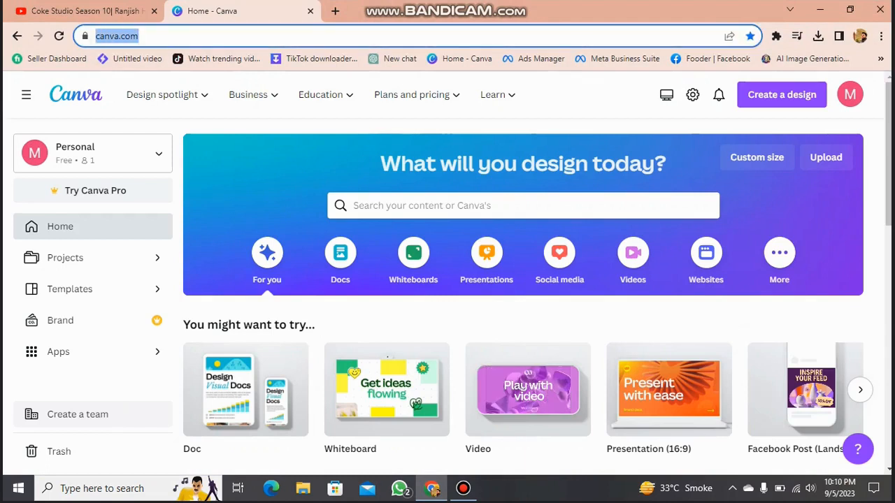
left_click(190, 36)
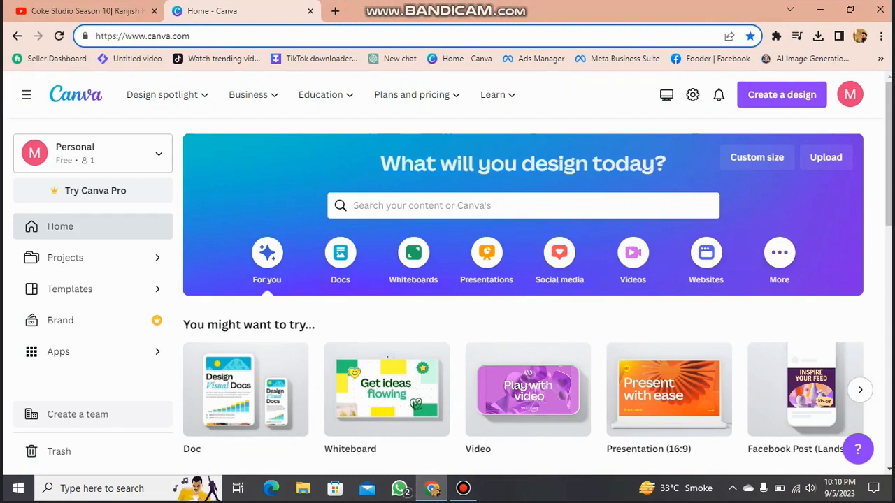
left_click(850, 95)
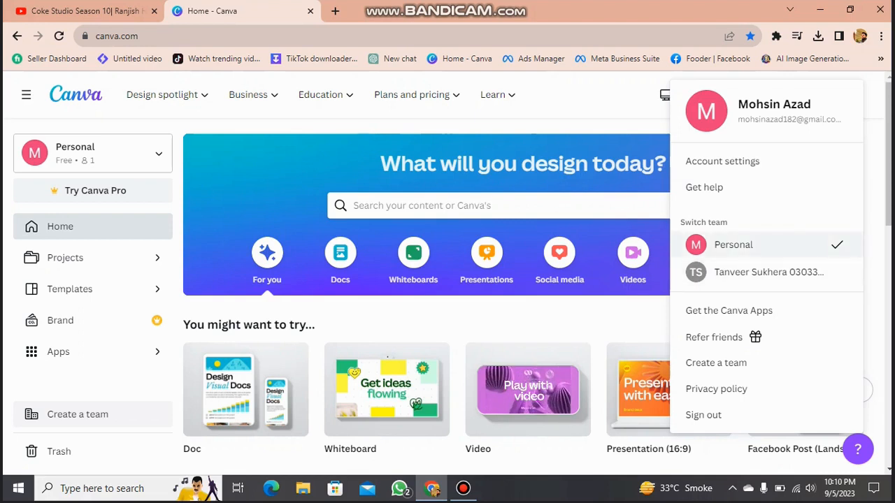
key("Escape")
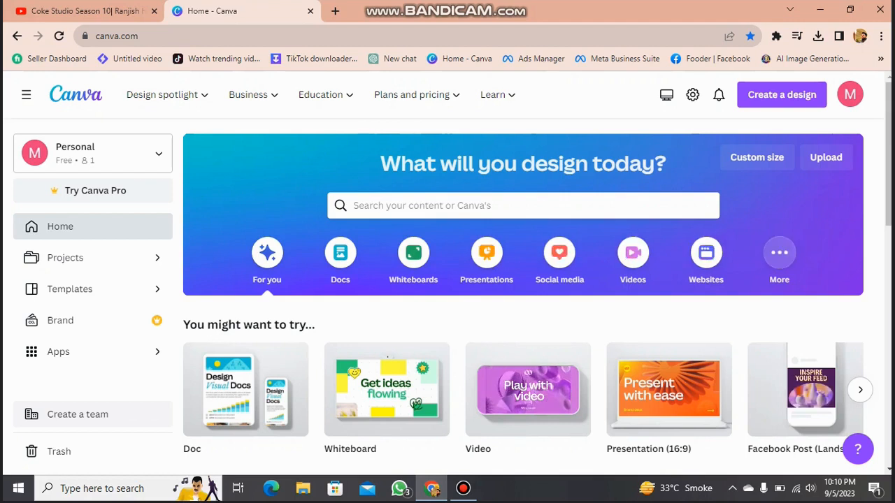
Browse the templates for the YouTube Thumbnail design type among the suggested designs
scroll(536, 280, "down", 1)
scroll(530, 279, "down", 3)
scroll(529, 280, "up", 4)
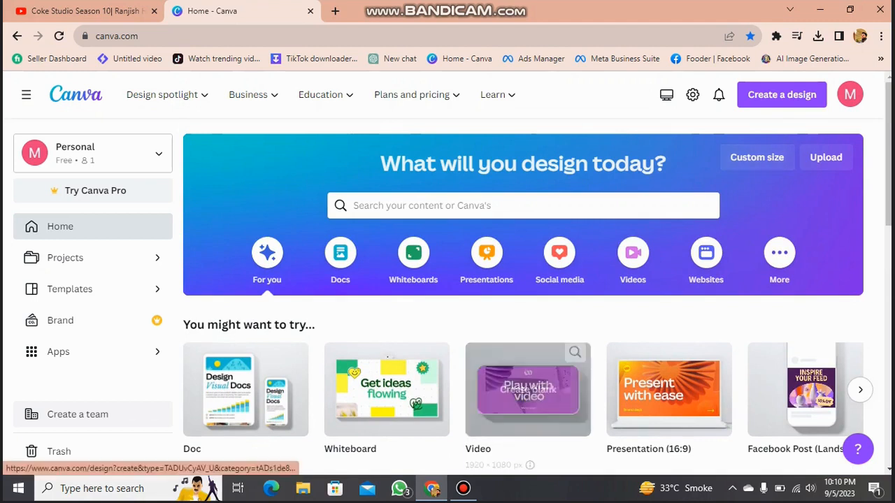
scroll(387, 353, "down", 1)
scroll(387, 353, "down", 3)
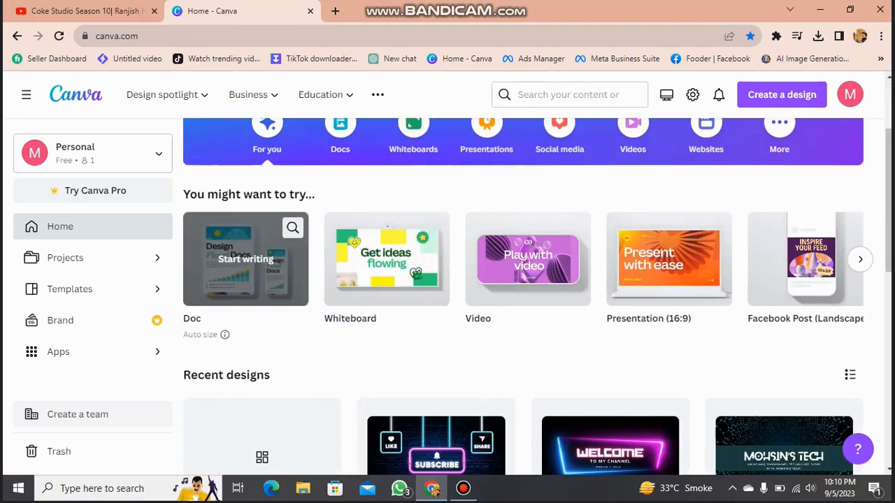
left_click(859, 259)
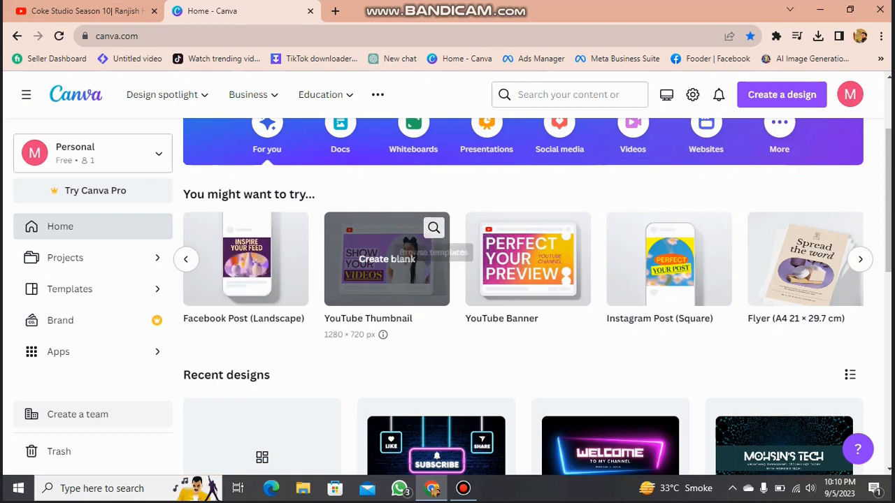
left_click(433, 228)
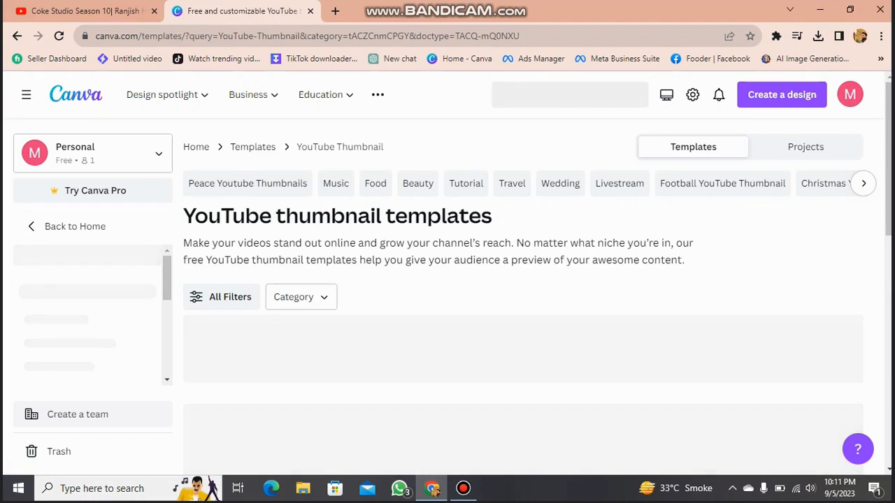
Filter the YouTube thumbnail templates by price so that only Free ones are listed
scroll(523, 297, "down", 1)
scroll(523, 298, "down", 2)
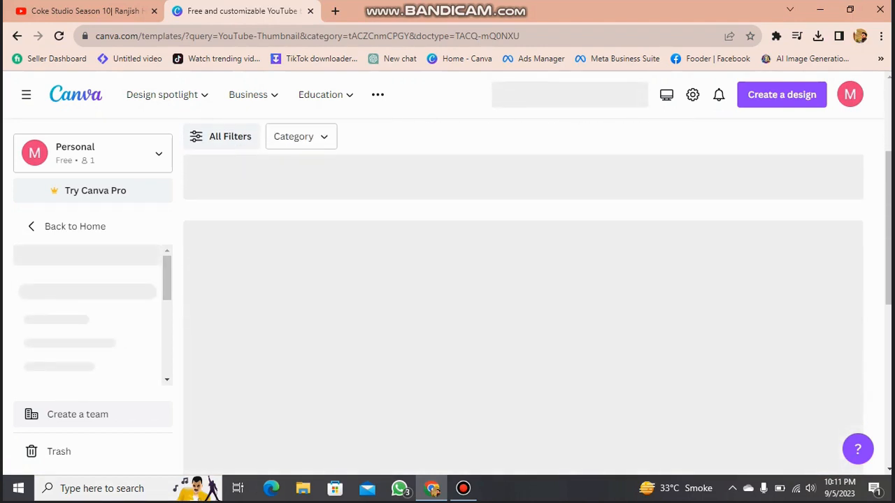
scroll(385, 335, "up", 3)
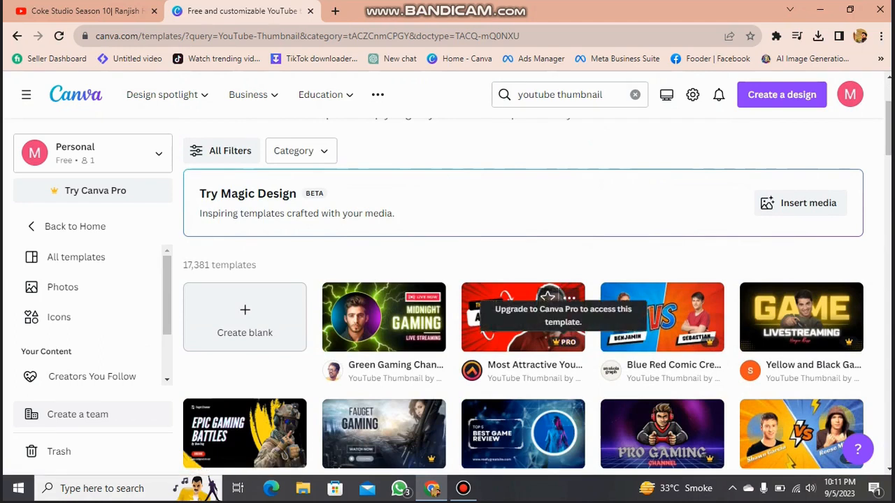
scroll(523, 314, "up", 2)
scroll(301, 296, "up", 1)
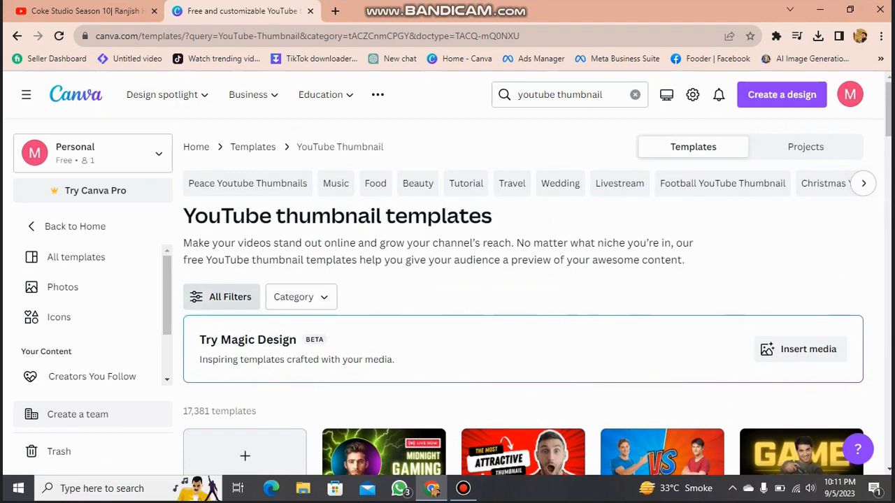
left_click(222, 296)
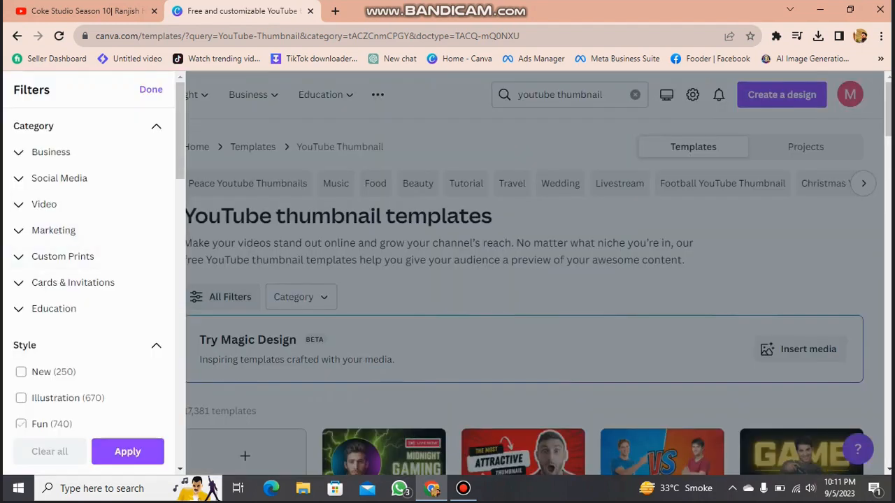
scroll(93, 273, "down", 8)
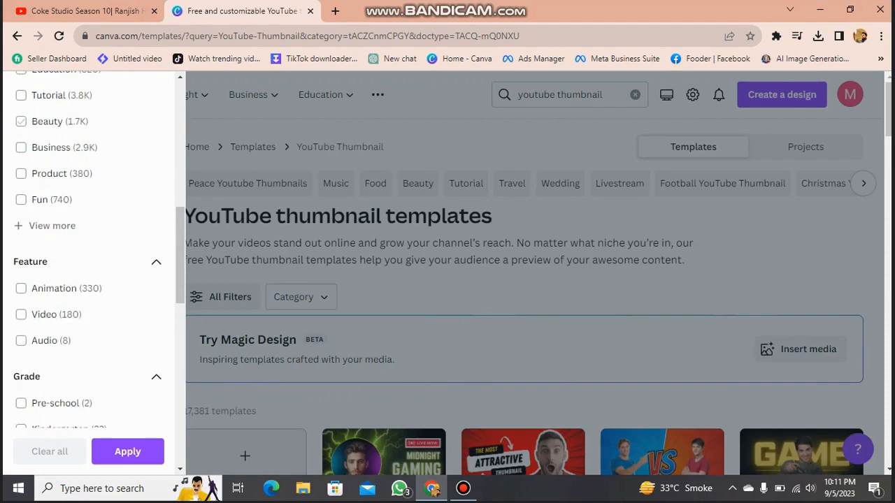
scroll(94, 273, "down", 6)
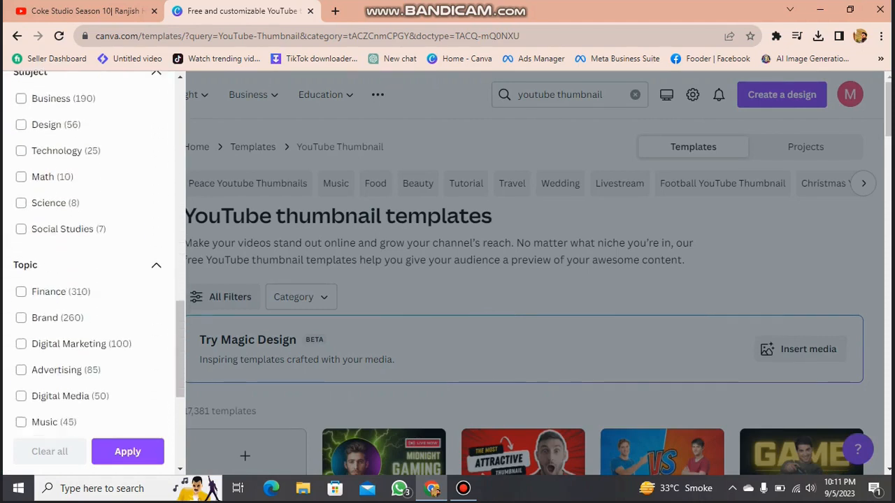
scroll(94, 273, "down", 4)
left_click(88, 257)
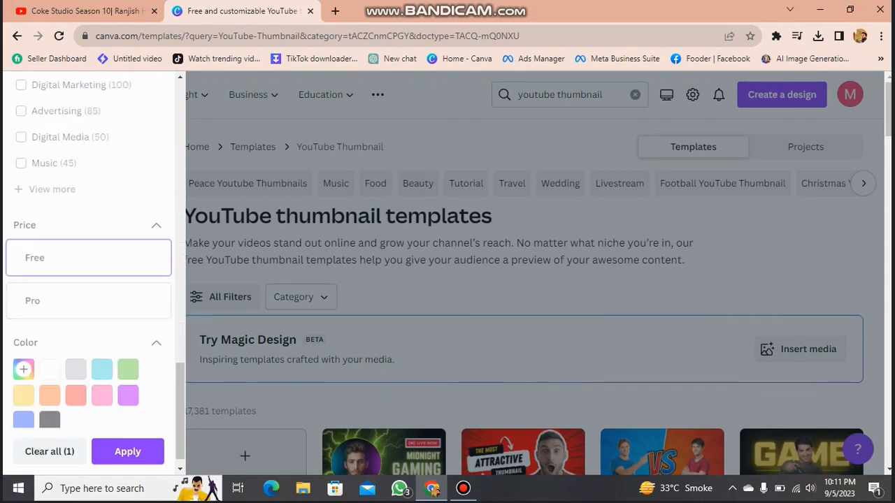
left_click(128, 451)
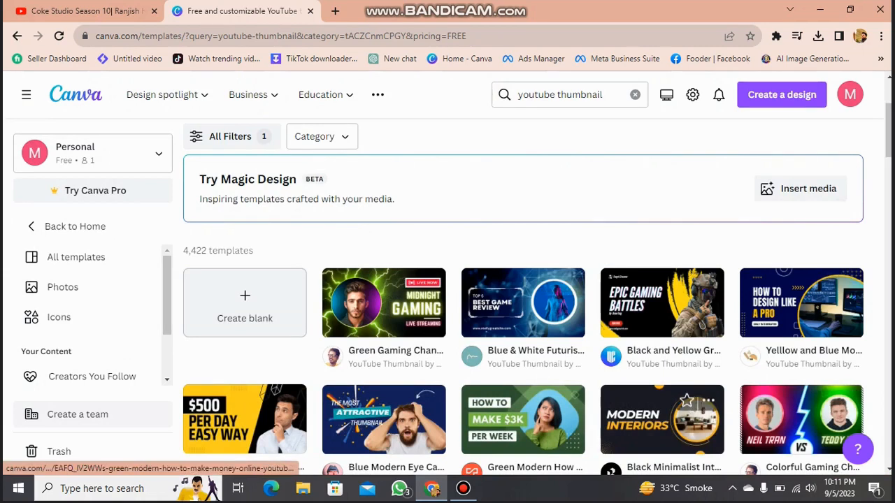
Browse the free YouTube thumbnail templates and open the Blue Orange Colorful Aesthetic Minimalist Lofi Music template
scroll(523, 294, "down", 1)
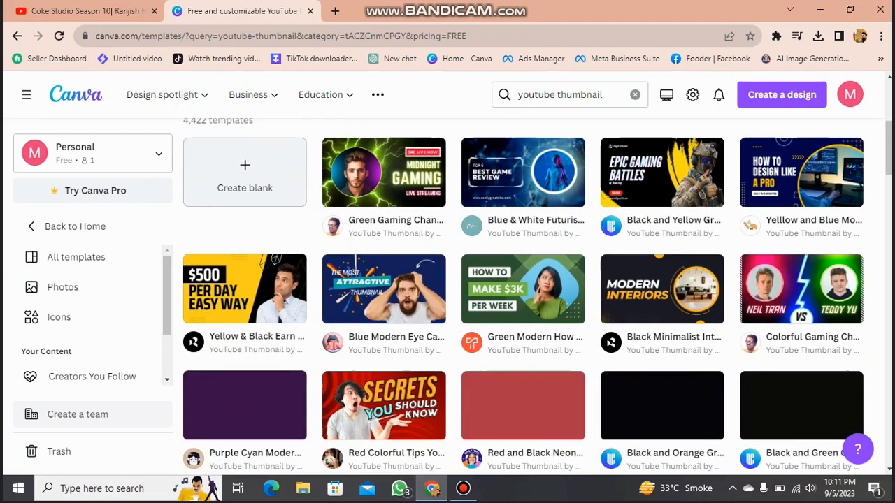
scroll(523, 294, "down", 2)
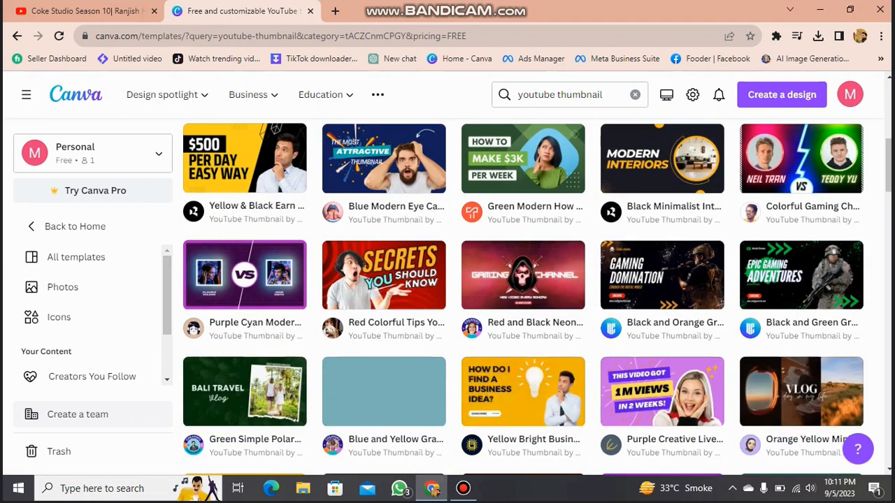
scroll(523, 297, "down", 2)
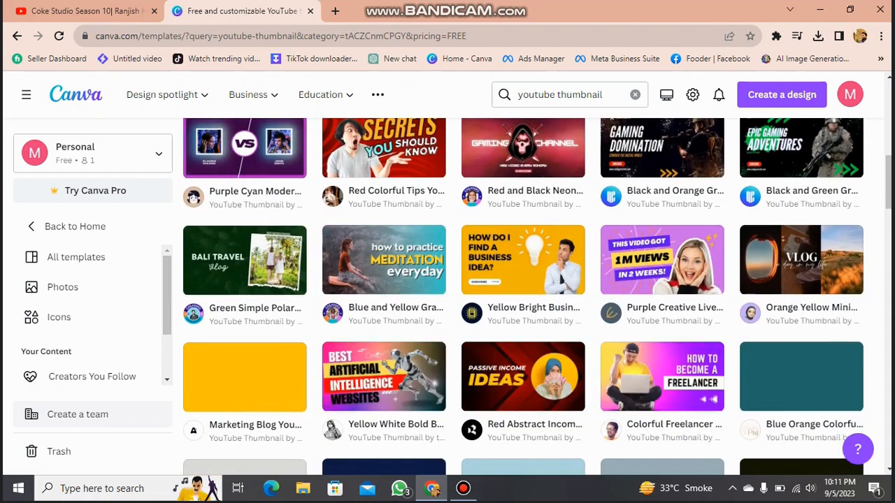
scroll(523, 297, "down", 1)
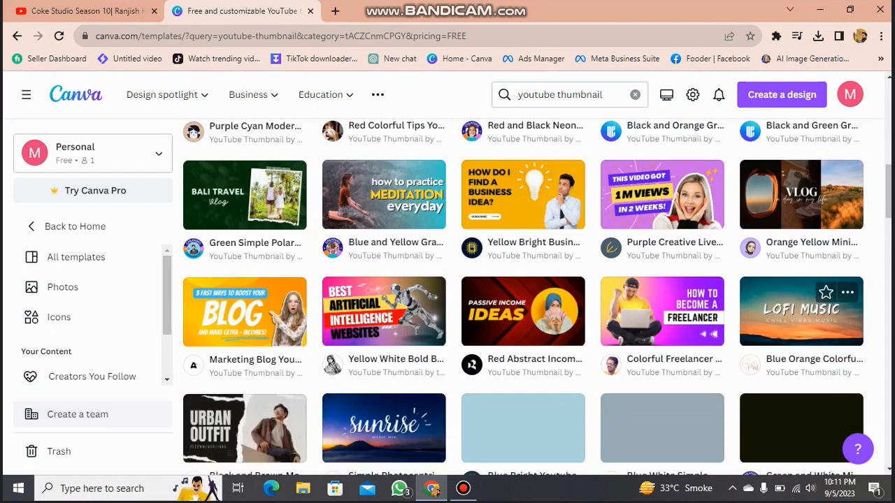
left_click(801, 314)
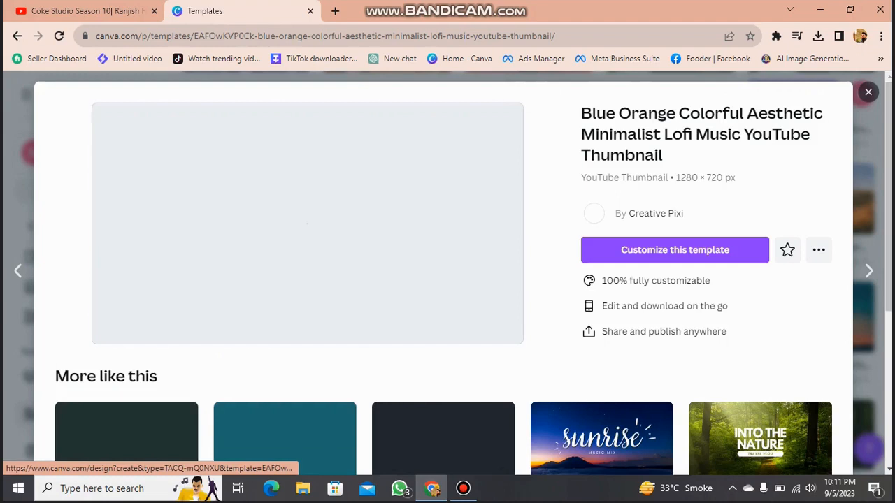
Look through the similar templates, and start customizing the Blue Orange Lofi Music template
scroll(447, 273, "down", 2)
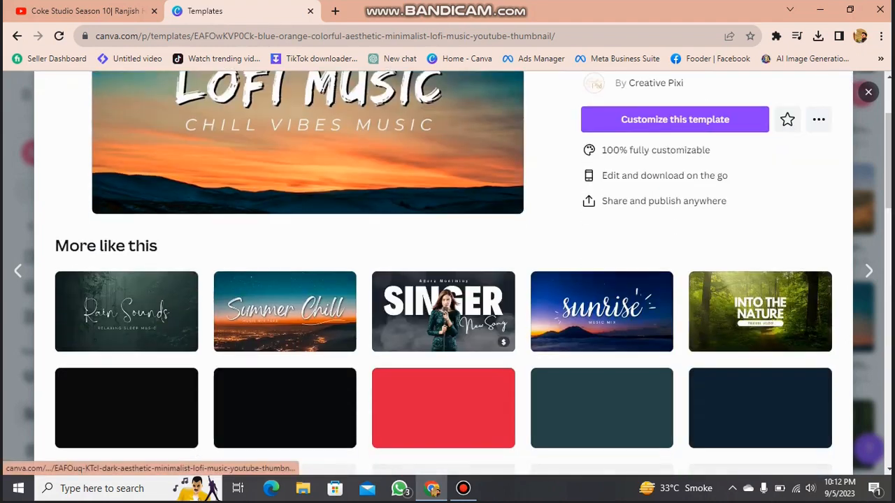
scroll(444, 419, "down", 1)
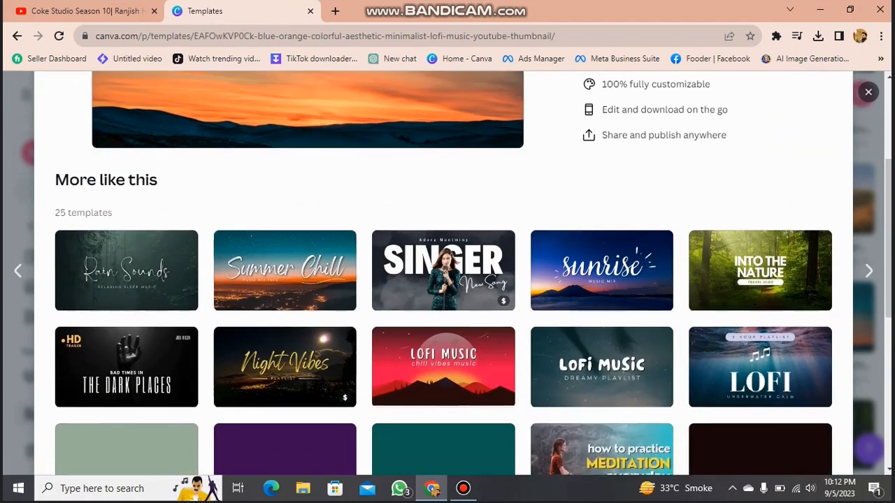
scroll(447, 280, "down", 4)
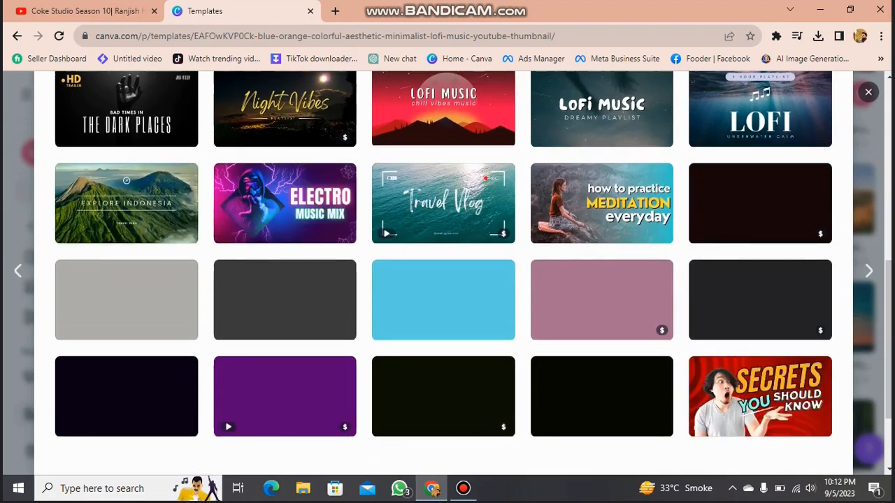
scroll(448, 272, "up", 5)
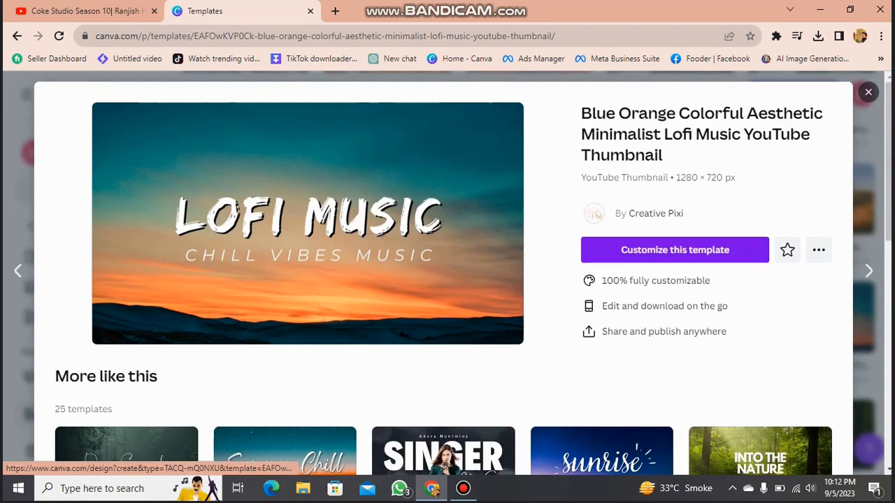
left_click(674, 250)
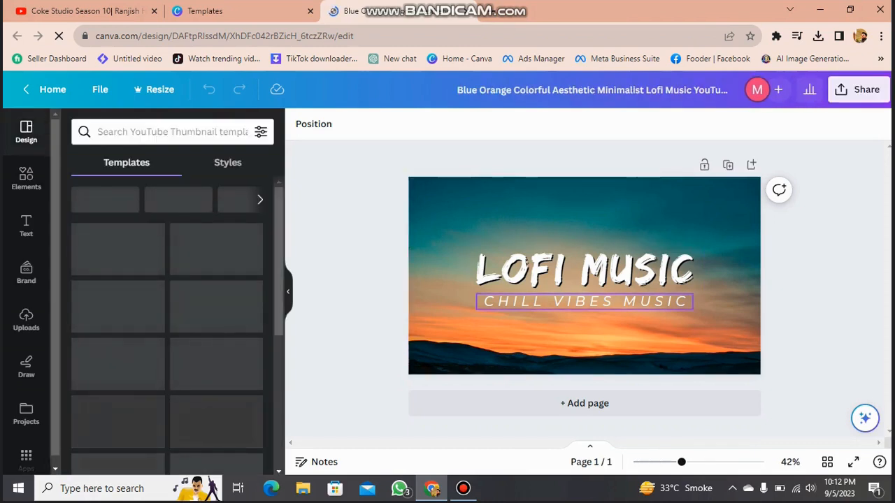
Replace the subtitle under LOFI MUSIC with "LONELY MUSIC" and deselect the text
left_click(585, 302)
left_click(585, 301)
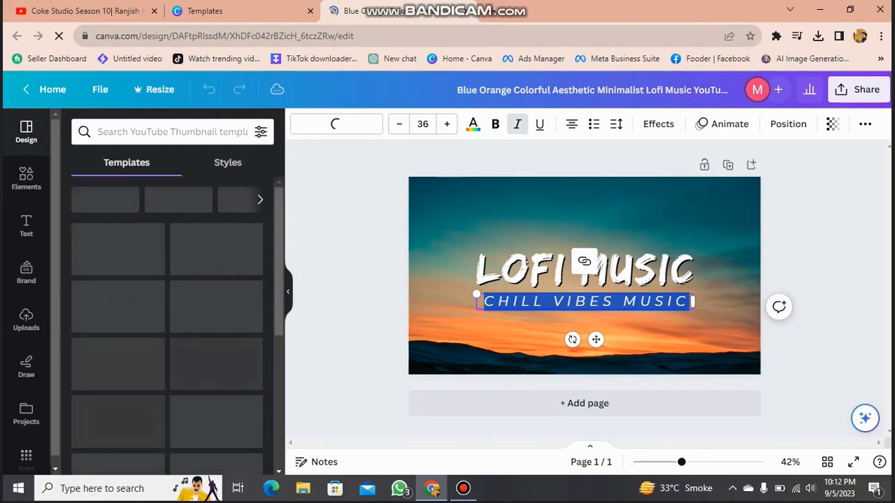
key("BackSpace")
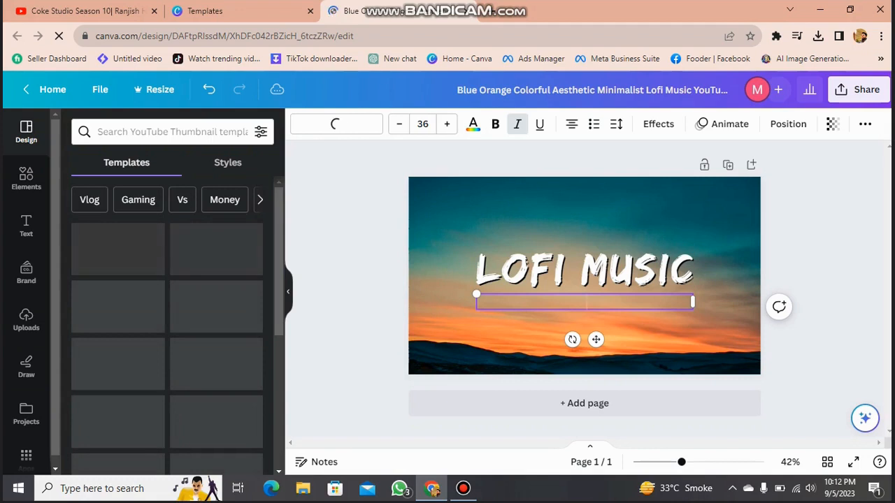
type("LONEL")
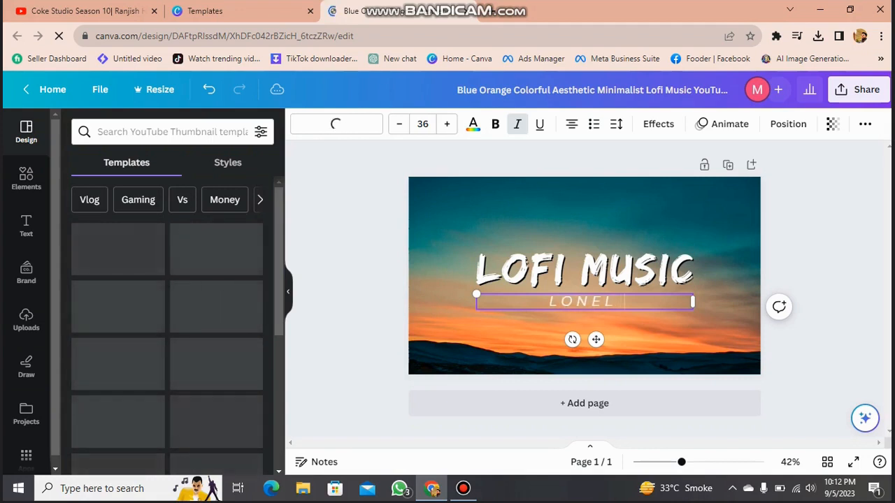
type("Y")
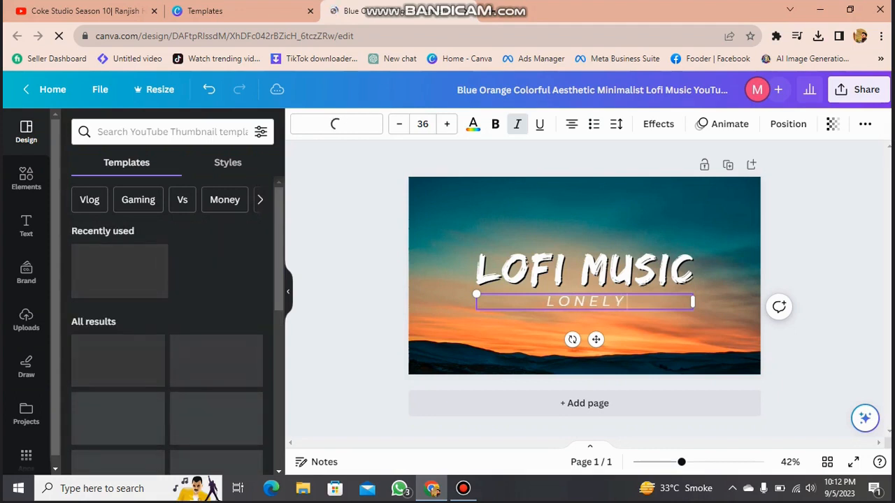
type(" MUSIC")
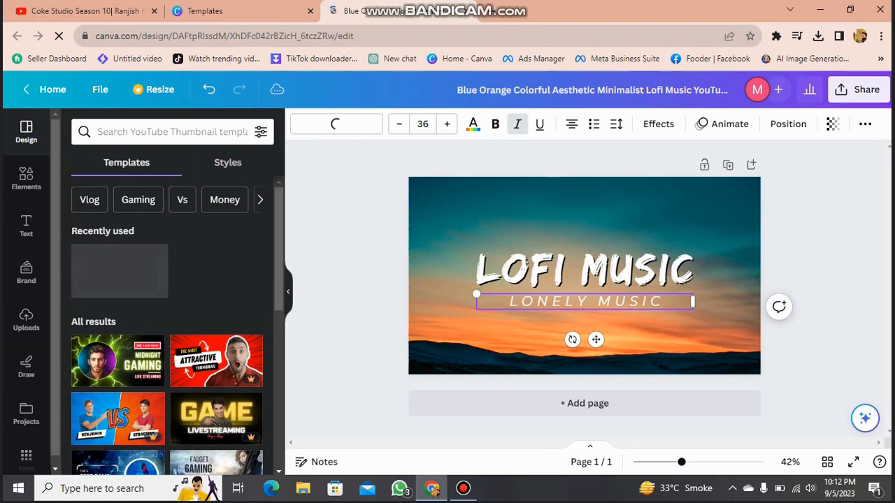
left_click(831, 259)
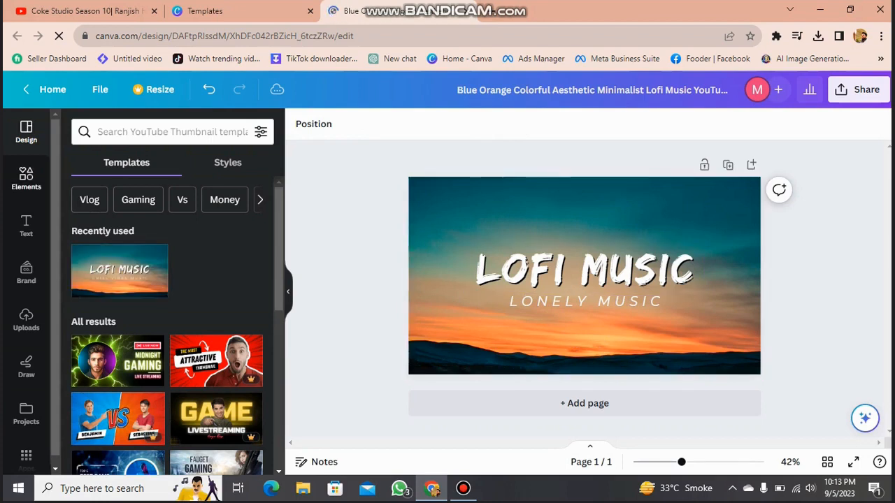
Preview the image files in the Downloads folder and upload the logo file named image
left_click(26, 179)
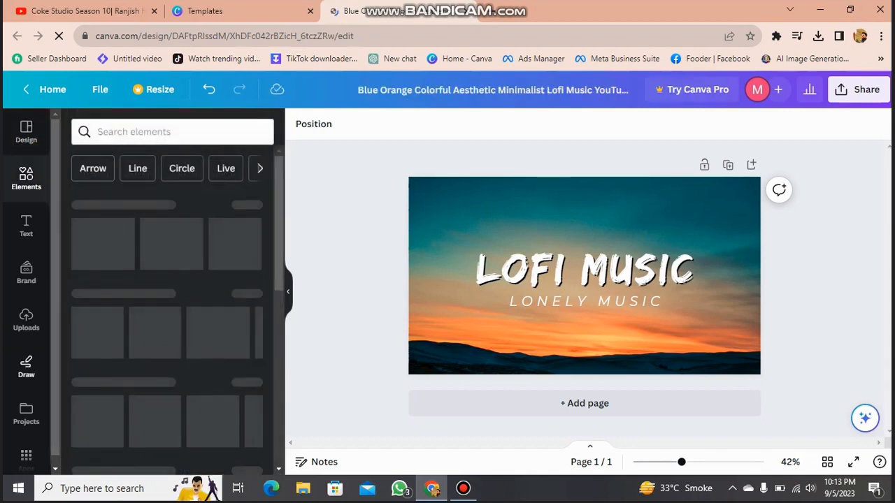
left_click(25, 319)
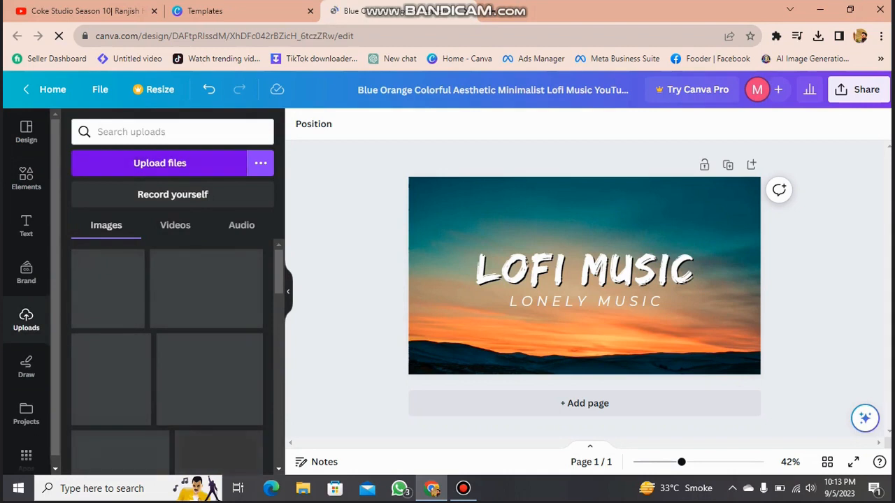
left_click(159, 163)
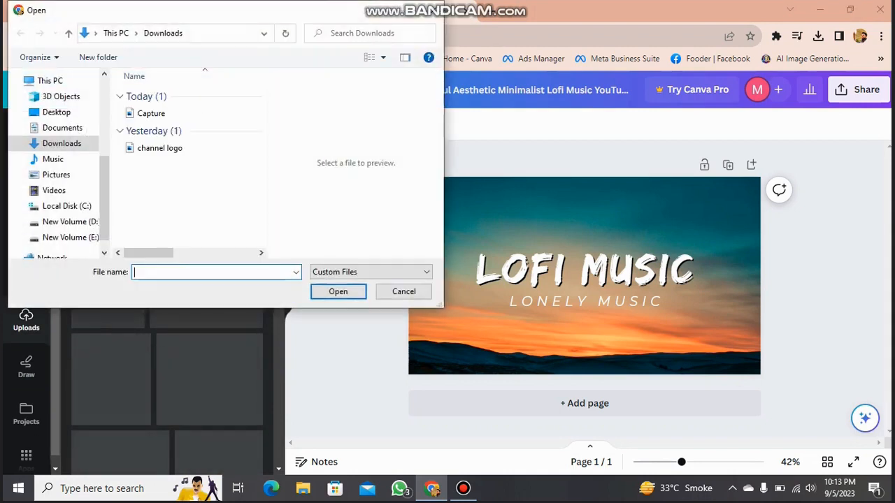
left_click(151, 114)
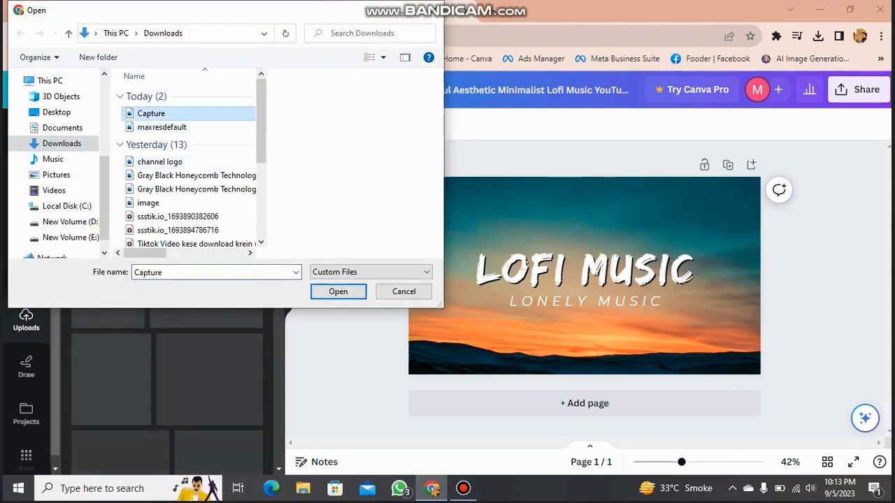
left_click(162, 128)
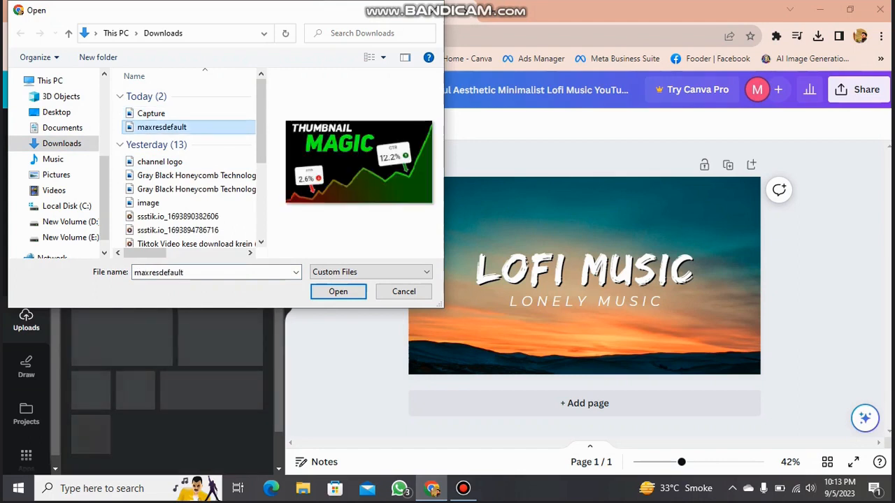
left_click(159, 161)
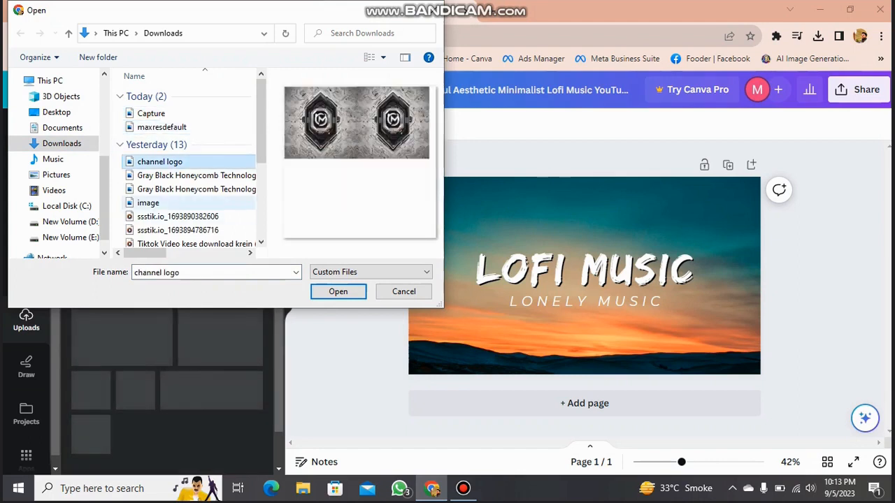
left_click(148, 203)
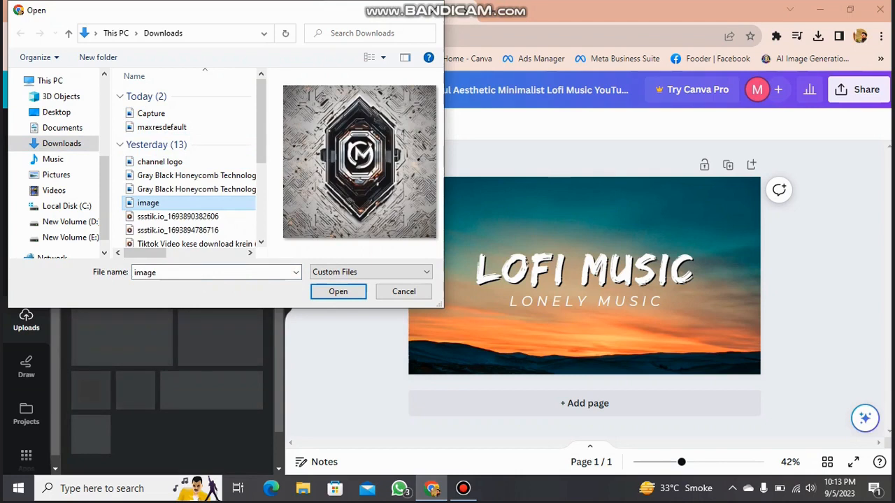
left_click(337, 291)
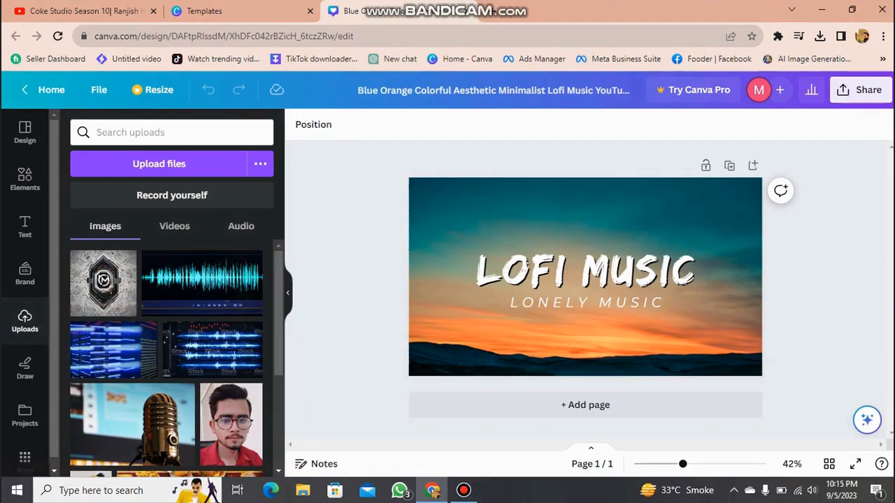
key("F12")
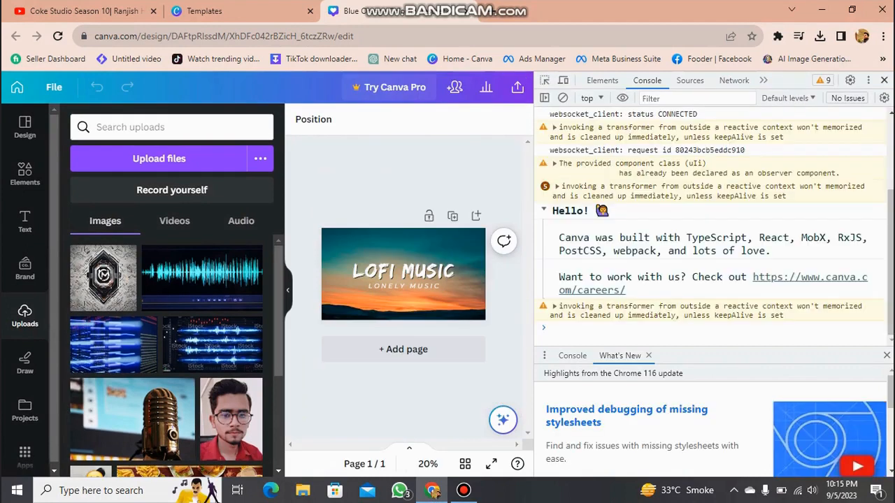
key("F12")
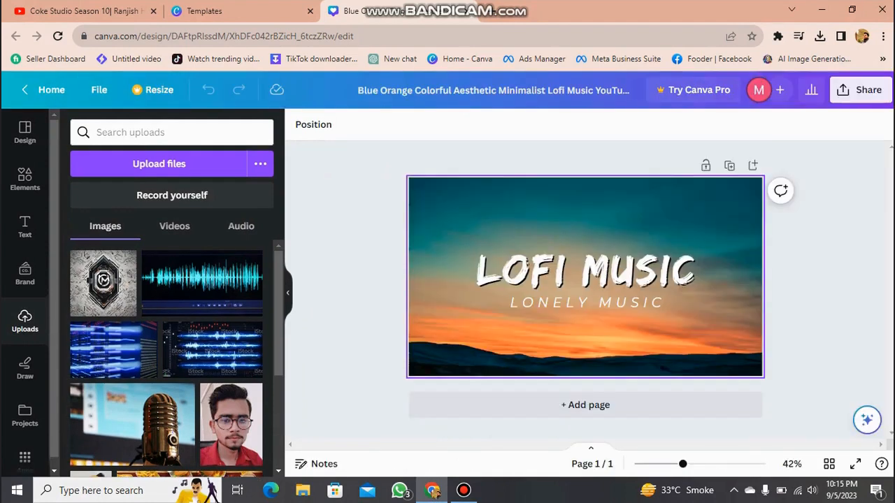
Add the uploaded logo to the thumbnail, shrink it to a small square and place it in the design's upper-right corner
left_click(103, 283)
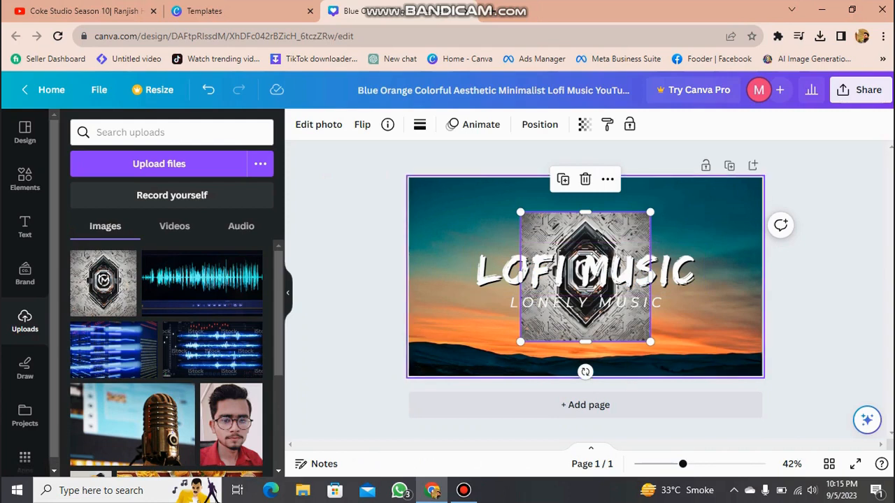
left_click_drag(651, 341, 742, 197)
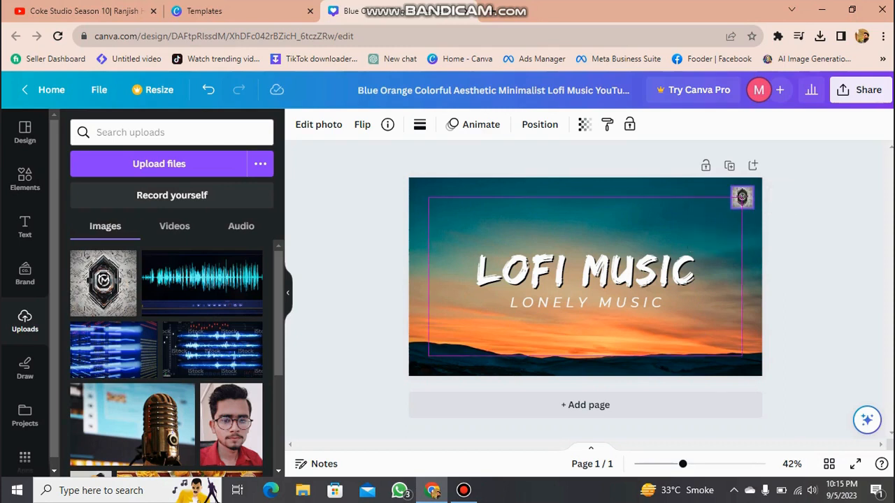
key("Escape")
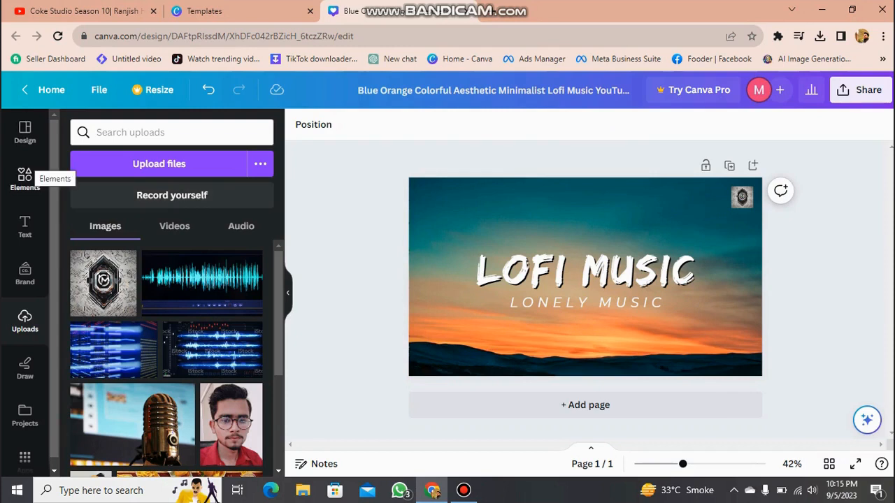
Search the elements for "youtube logo" and look through the graphics, photos, videos and frames offered
left_click(25, 179)
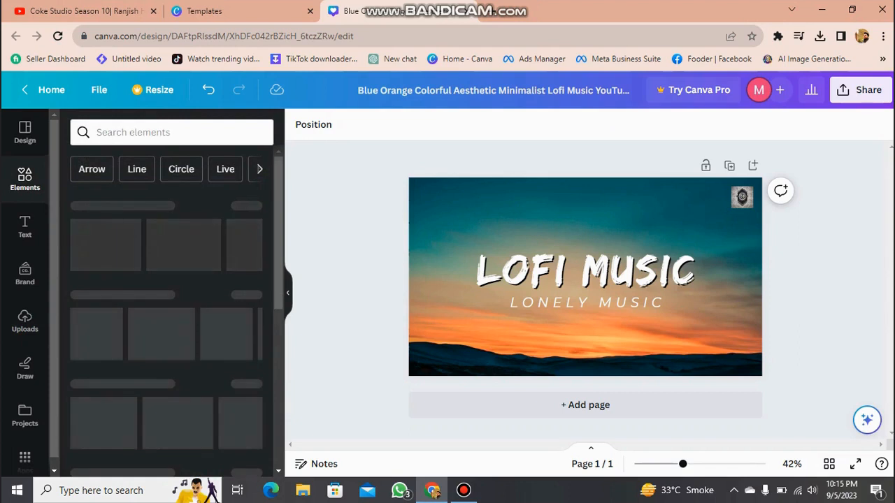
left_click(170, 132)
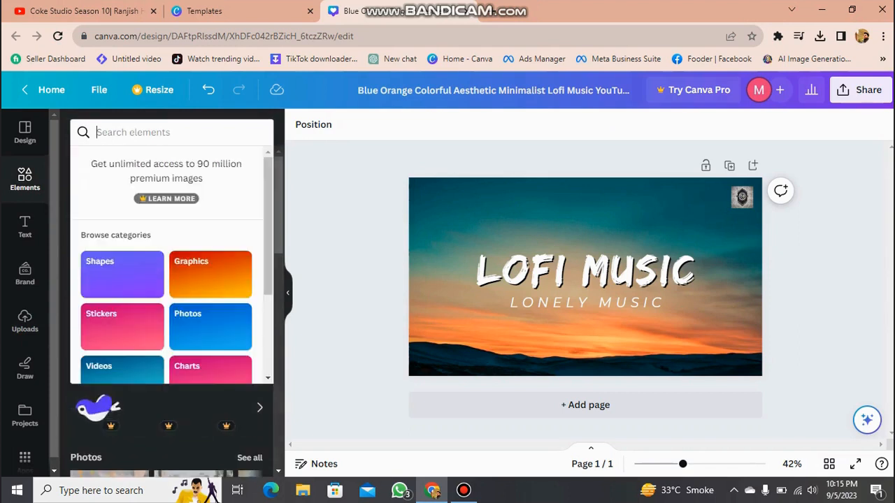
type("yo")
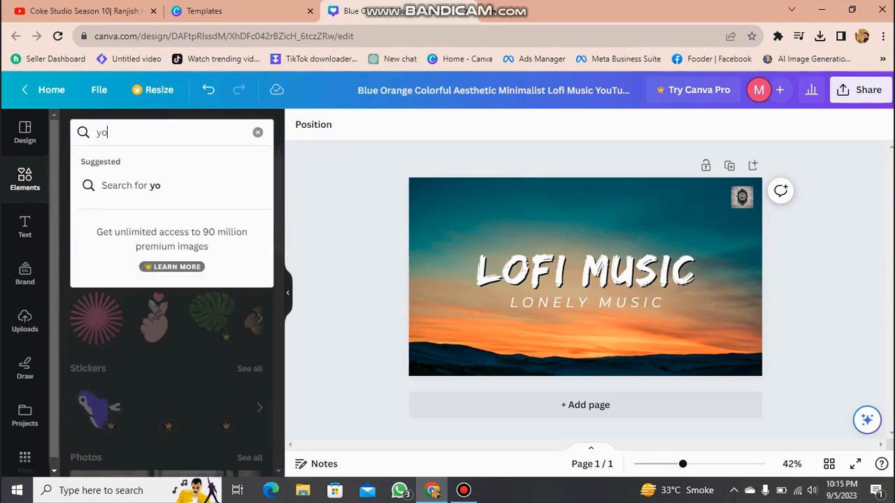
type("utube")
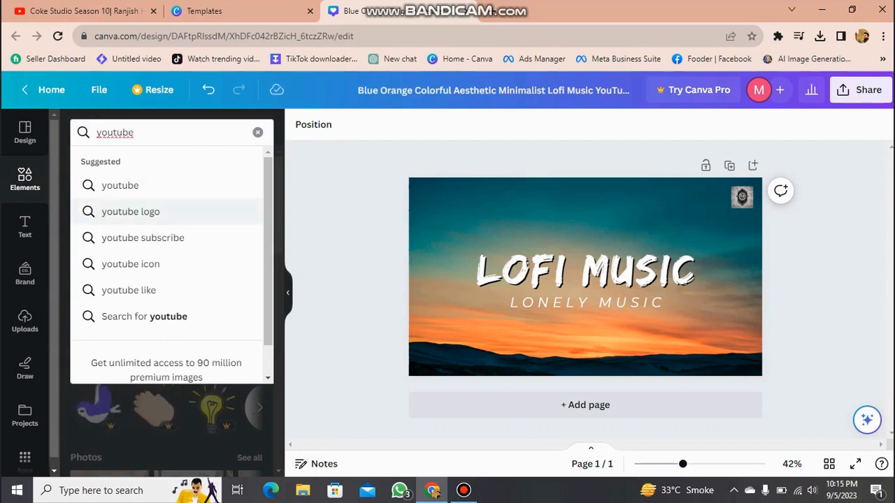
left_click(130, 211)
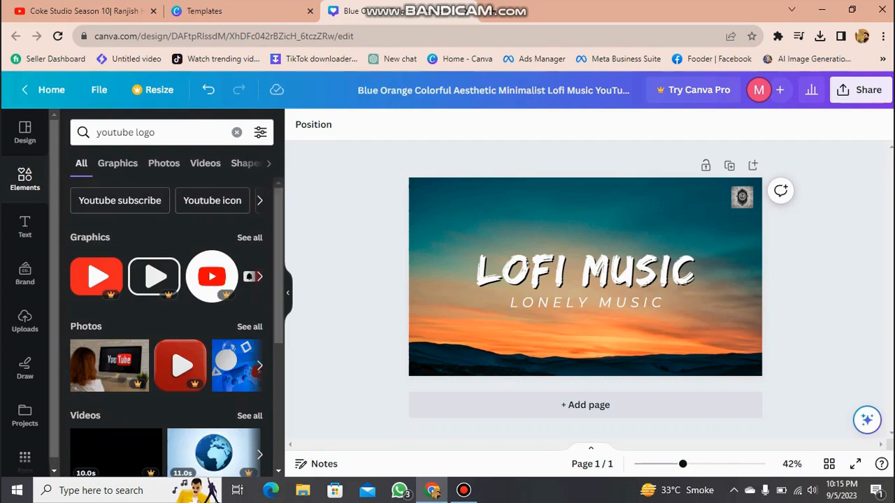
scroll(168, 321, "down", 4)
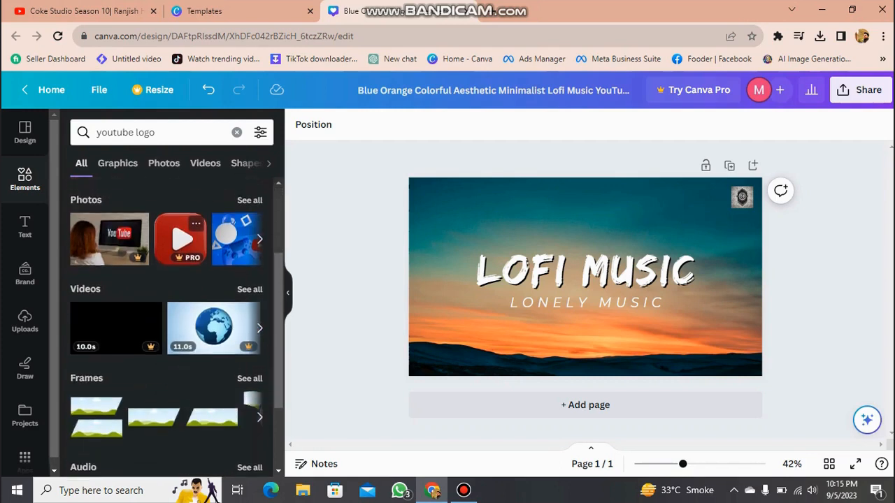
scroll(168, 322, "up", 3)
scroll(177, 333, "up", 1)
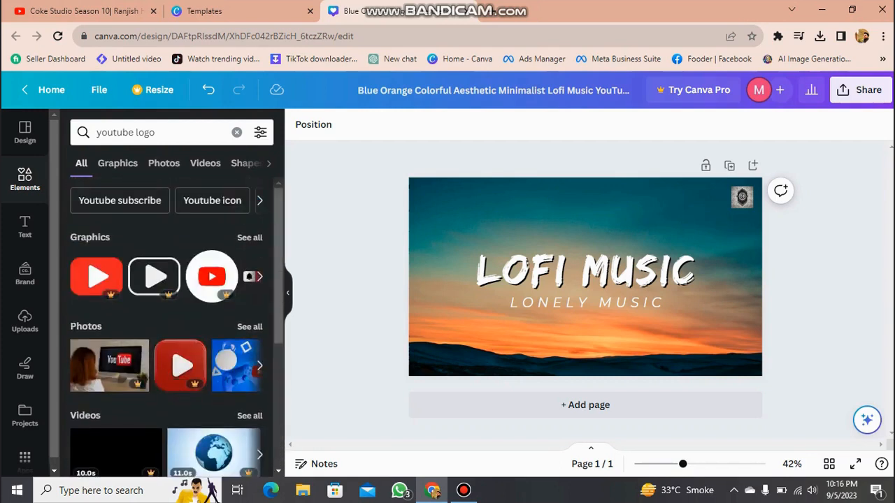
Find a free animated red SUBSCRIBE graphic under "Youtube subscribe", add it, shrink it and place it in the design's lower-right corner
left_click(120, 200)
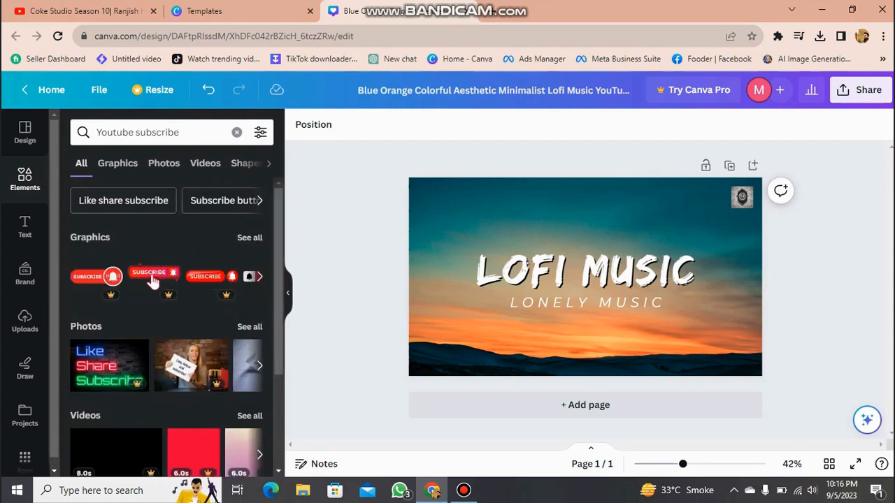
scroll(150, 281, "right", 3)
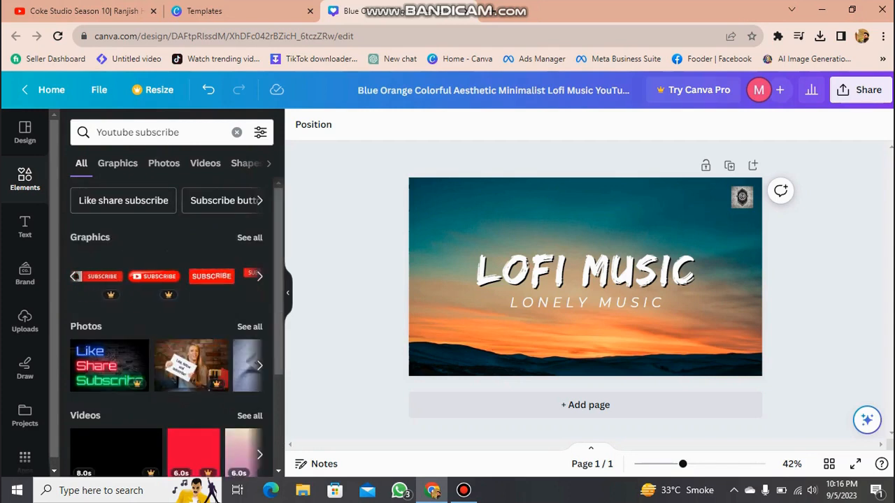
left_click(212, 276)
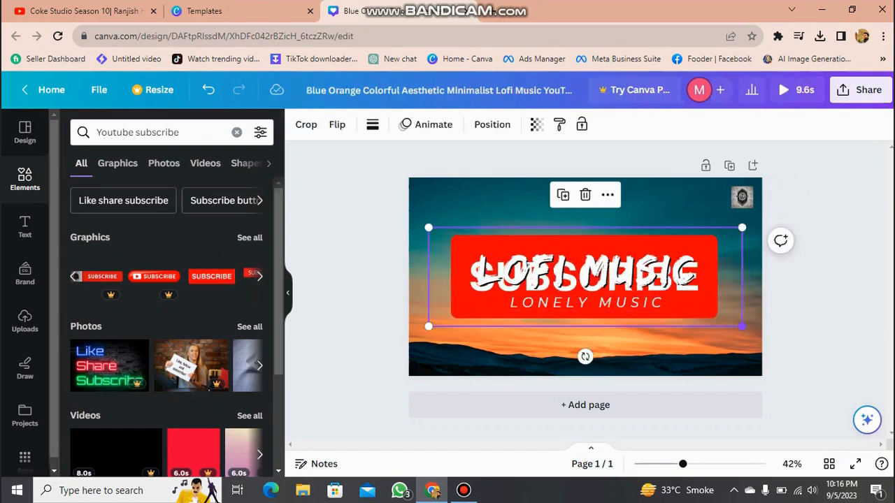
left_click_drag(742, 326, 560, 268)
left_click_drag(494, 248, 693, 343)
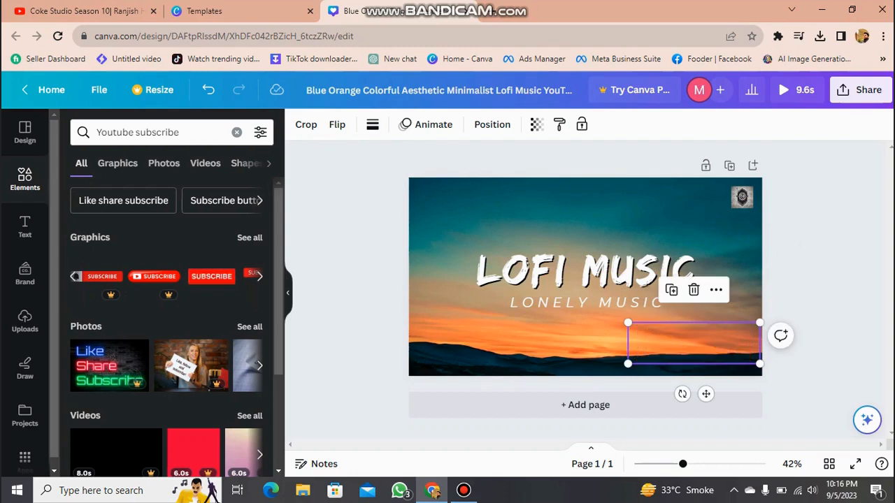
left_click(799, 244)
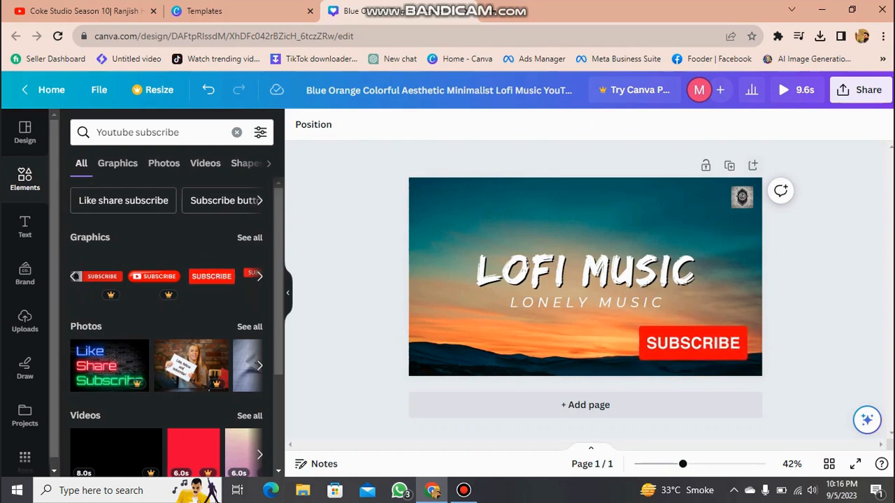
Check the design's download settings, and delete the animated SUBSCRIBE graphic from the thumbnail
left_click(860, 90)
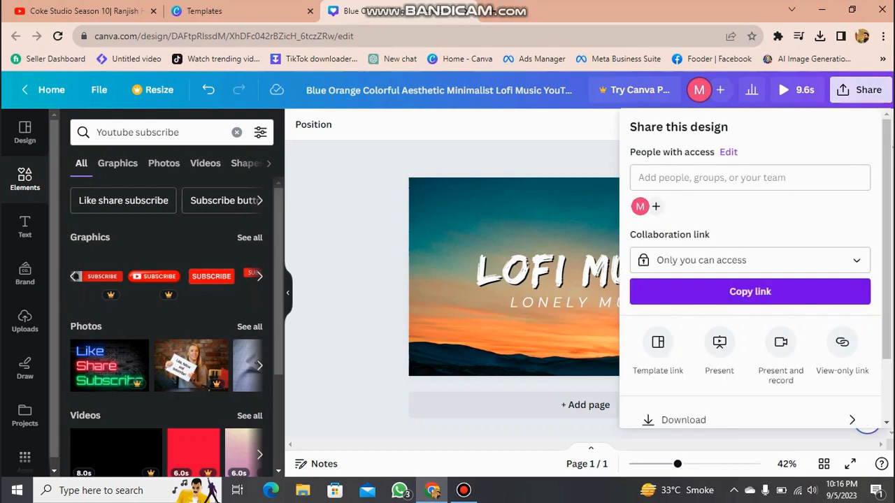
scroll(751, 342, "down", 2)
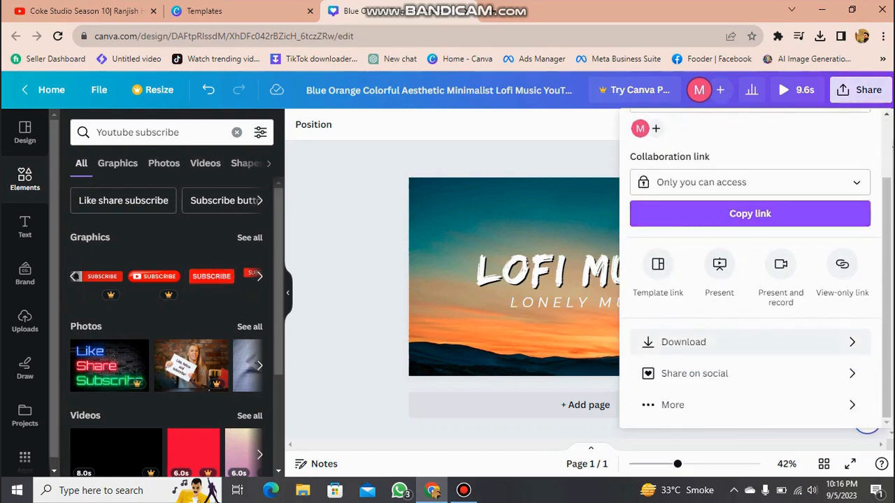
left_click(751, 341)
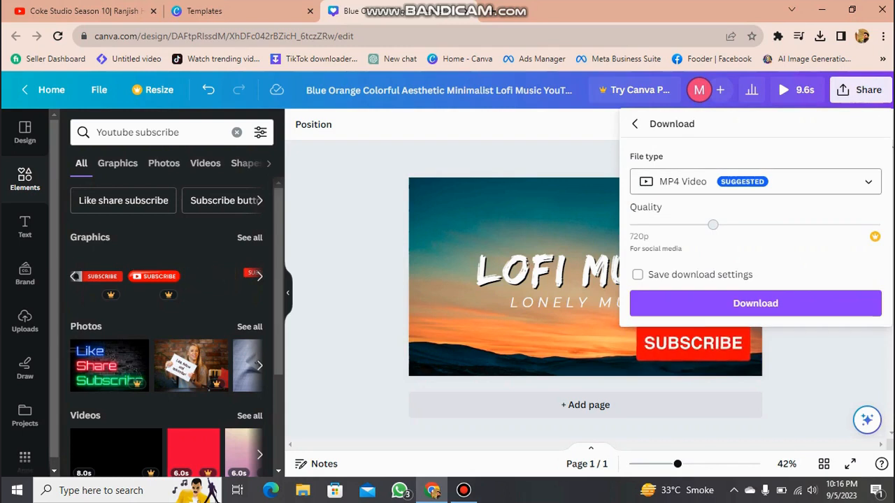
left_click(754, 304)
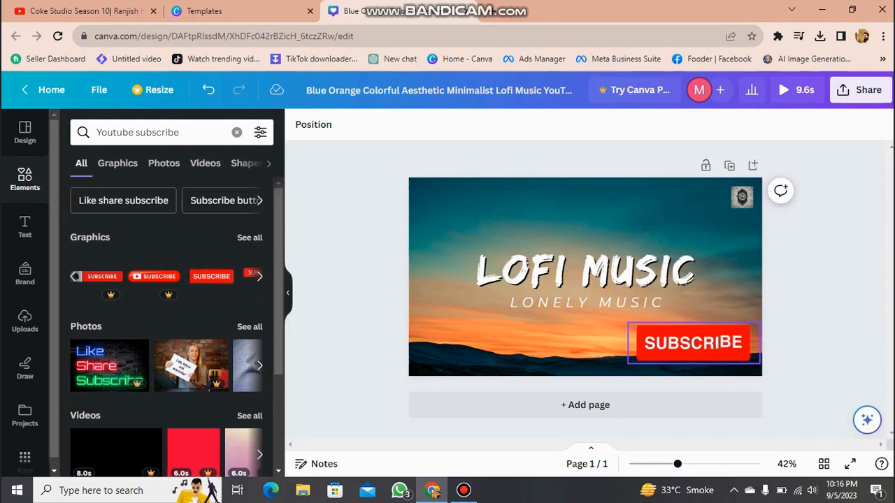
left_click(693, 343)
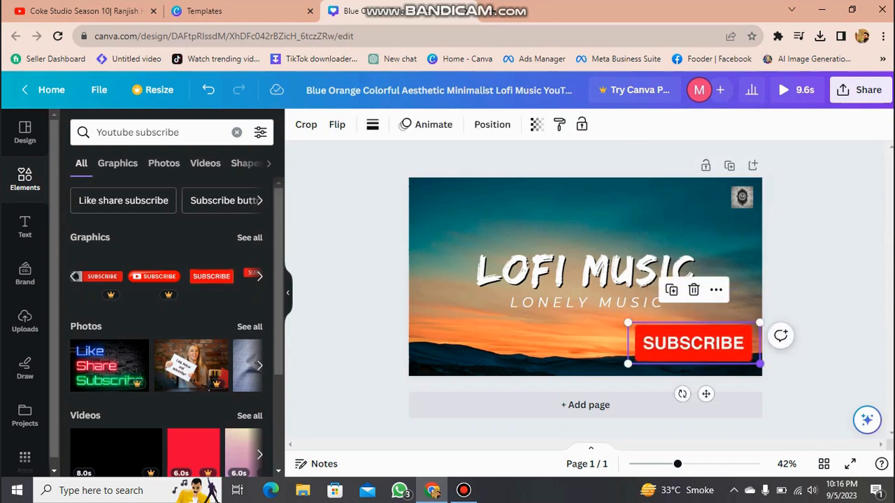
key("Delete")
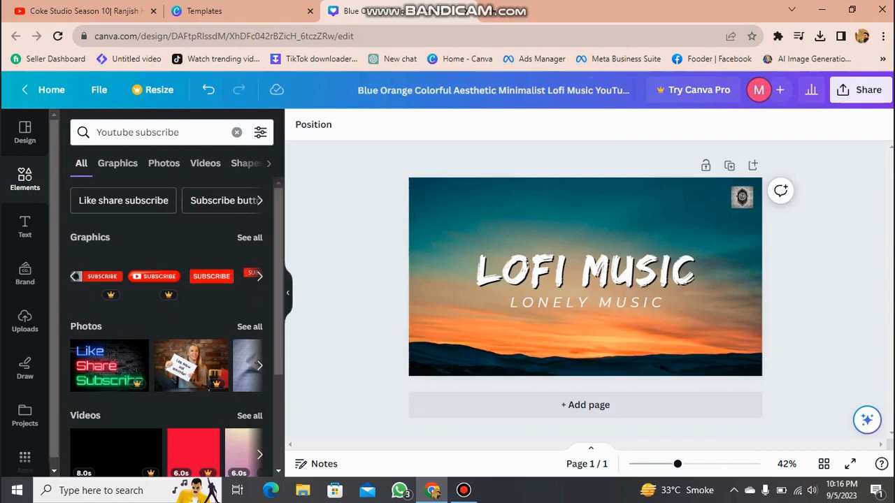
Browse the "Youtube subscribe" photo results for a suitable subscribe image, and check the available color and orientation filters
scroll(167, 315, "down", 2)
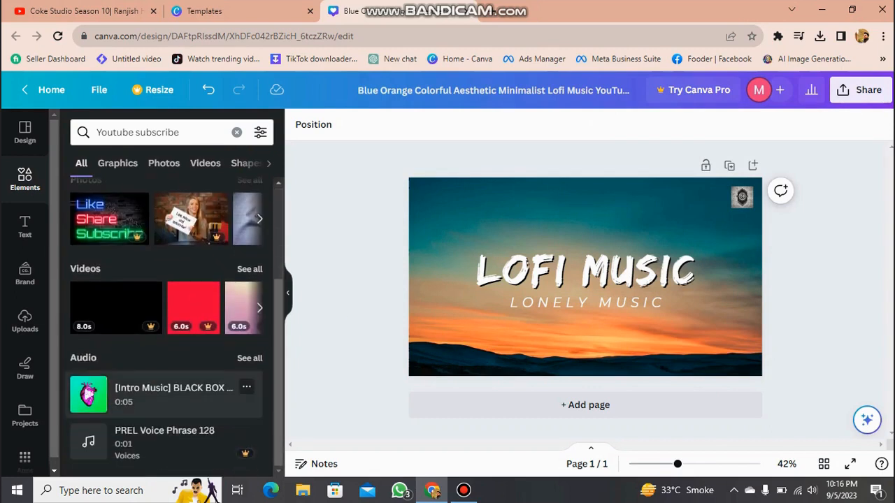
scroll(166, 315, "up", 3)
left_click(164, 163)
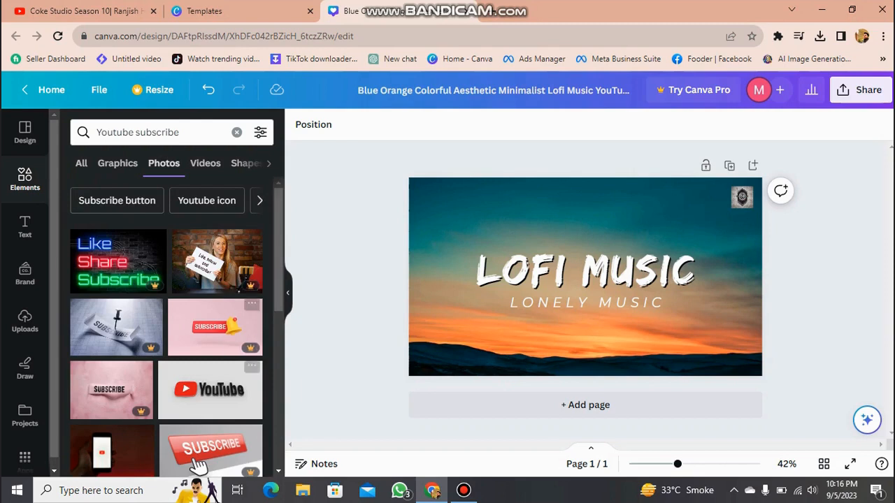
scroll(166, 314, "down", 3)
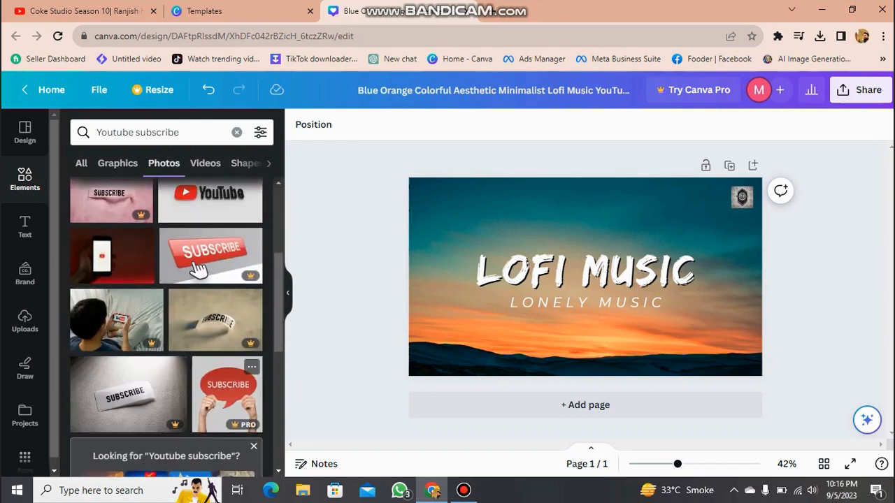
scroll(200, 269, "down", 2)
scroll(167, 321, "down", 1)
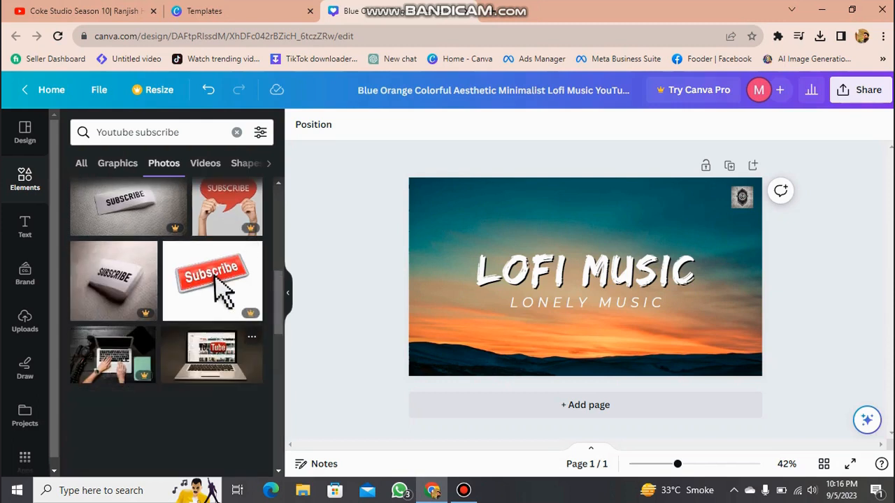
scroll(210, 349, "down", 3)
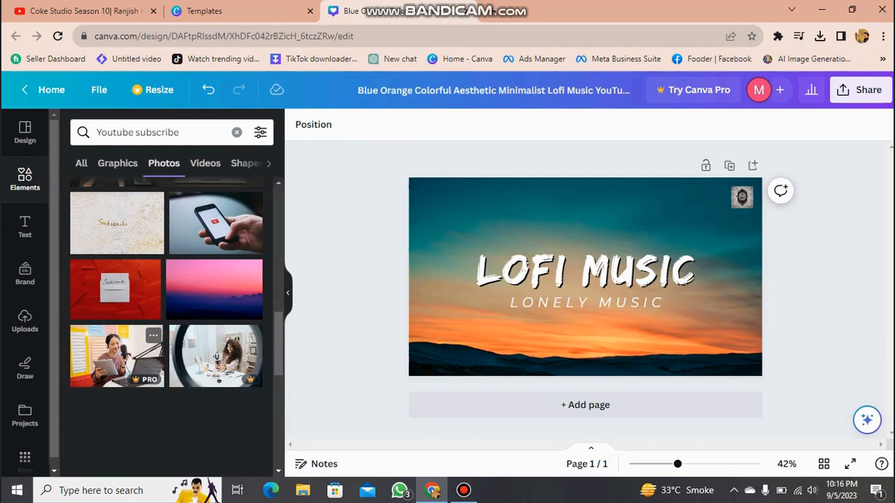
scroll(167, 329, "down", 2)
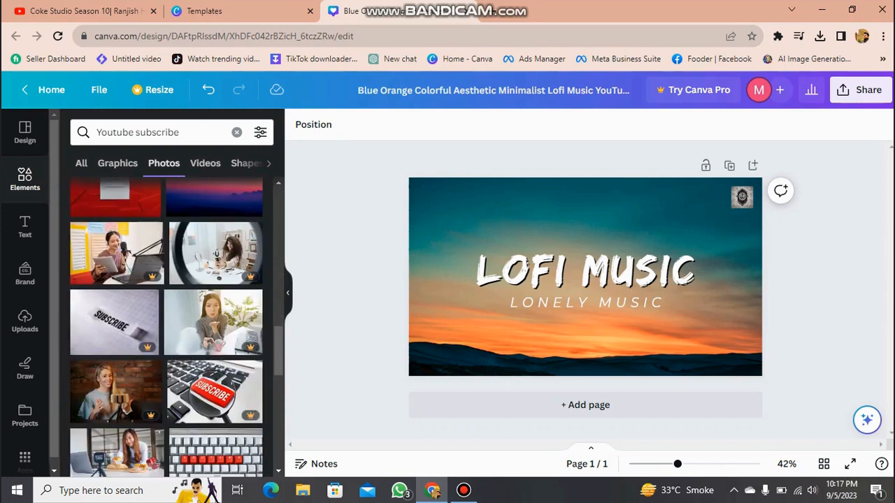
scroll(119, 329, "down", 2)
scroll(166, 328, "down", 5)
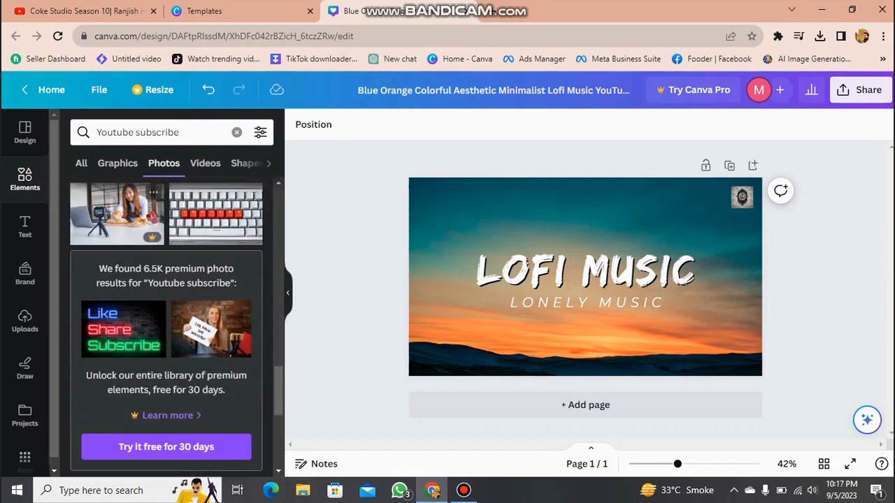
scroll(166, 328, "down", 2)
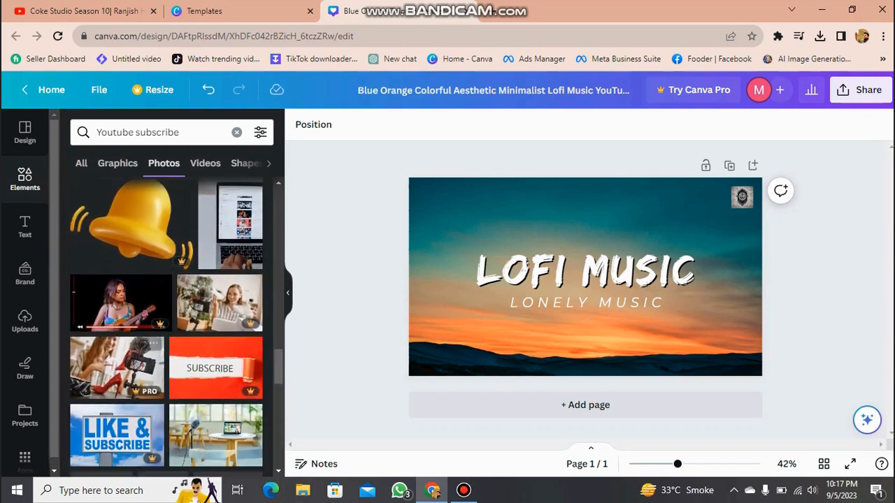
scroll(166, 329, "down", 4)
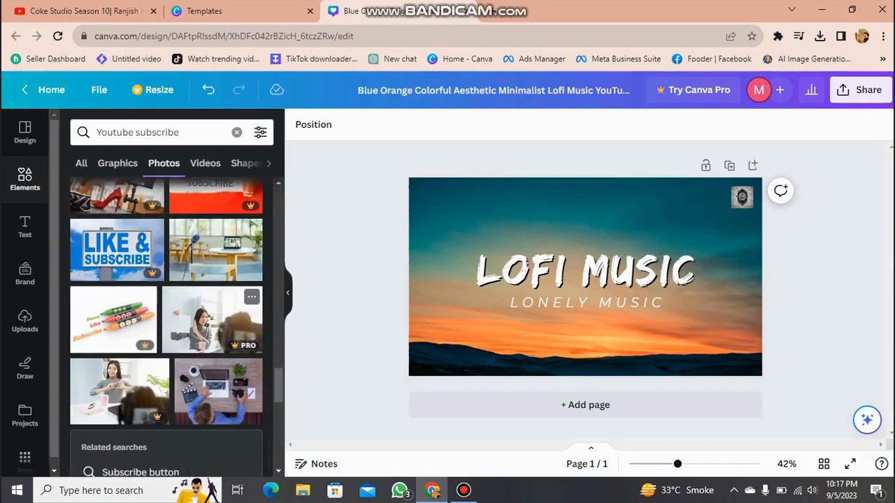
scroll(166, 329, "up", 5)
scroll(167, 329, "down", 3)
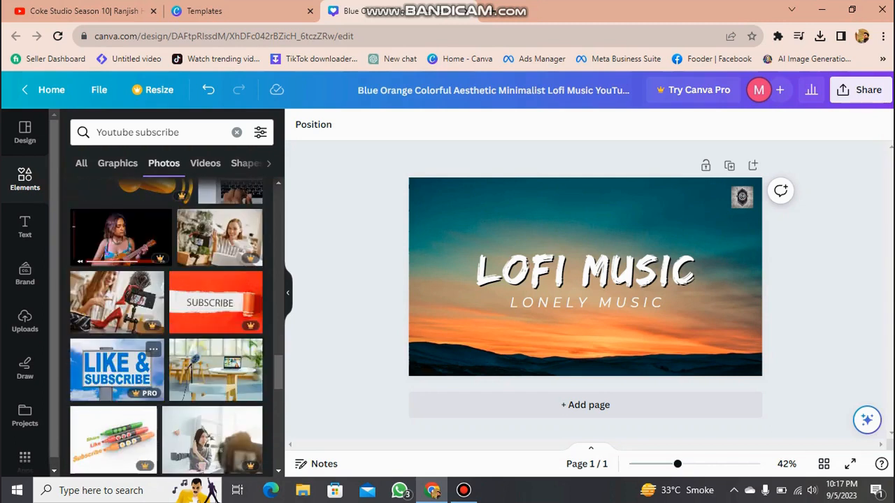
scroll(166, 329, "up", 4)
scroll(167, 328, "down", 5)
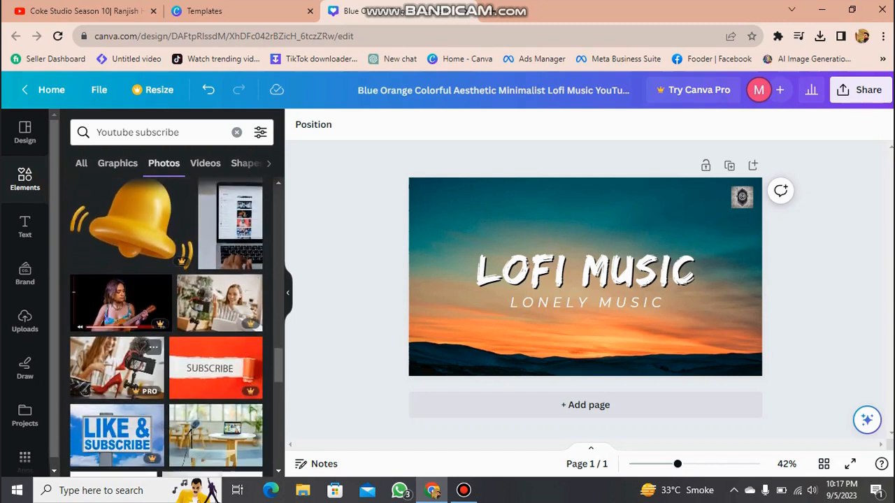
scroll(166, 329, "up", 1)
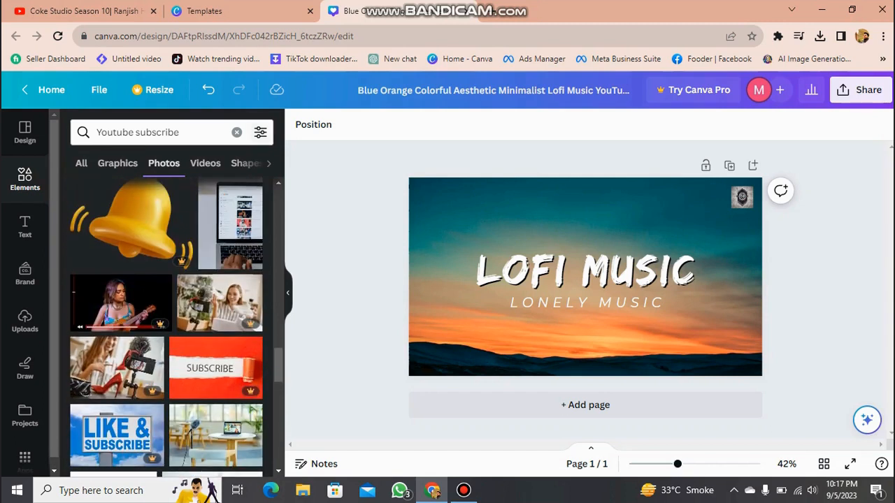
left_click(260, 132)
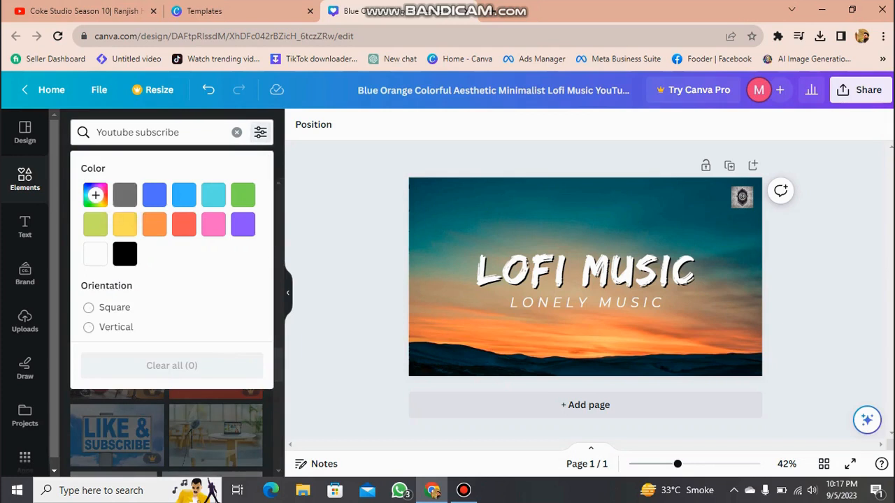
key("Escape")
scroll(167, 328, "down", 6)
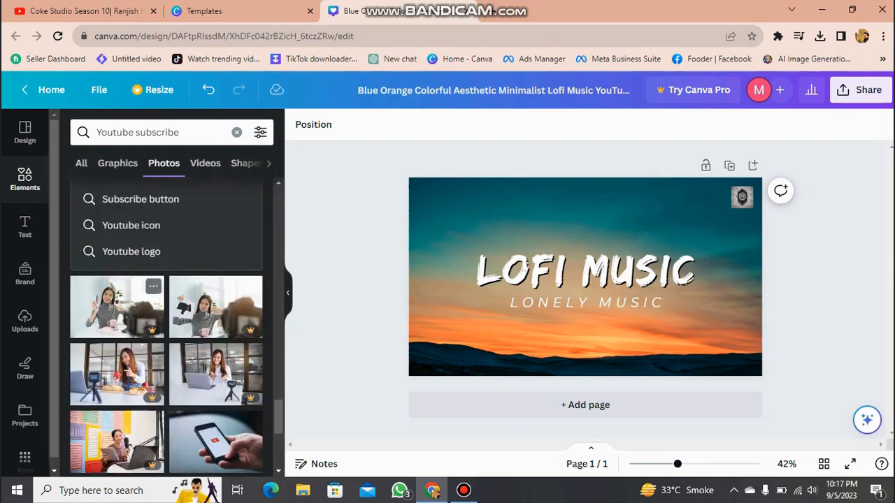
Search the photos for "Subscribe button", add the red SUBSCRIBE button on silver, shrink it and place it in the design's lower-right corner
left_click(140, 199)
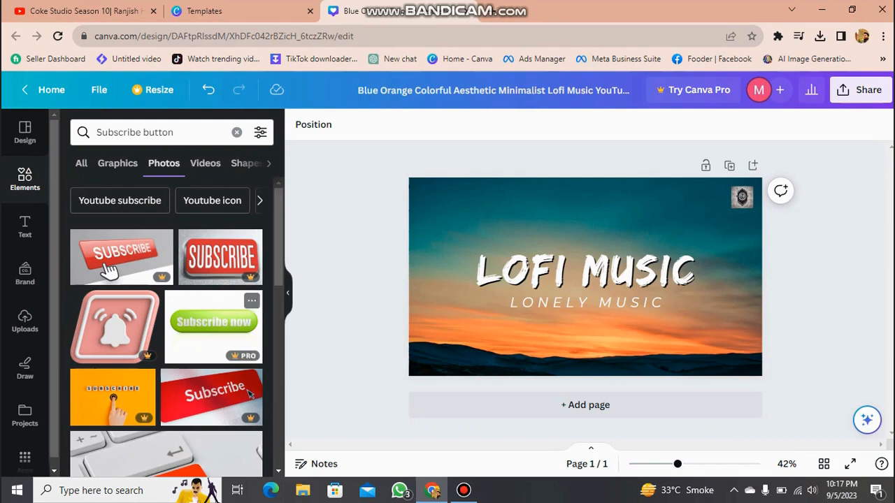
left_click(110, 271)
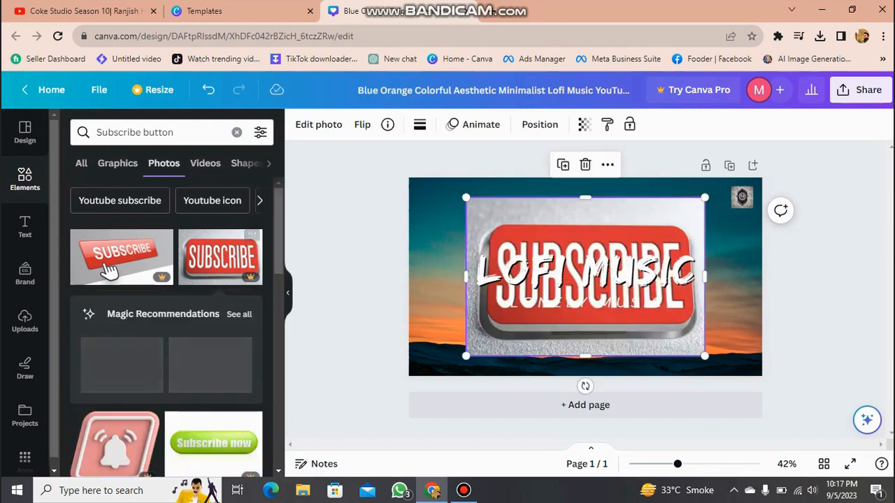
left_click_drag(704, 356, 559, 260)
left_click_drag(512, 231, 704, 333)
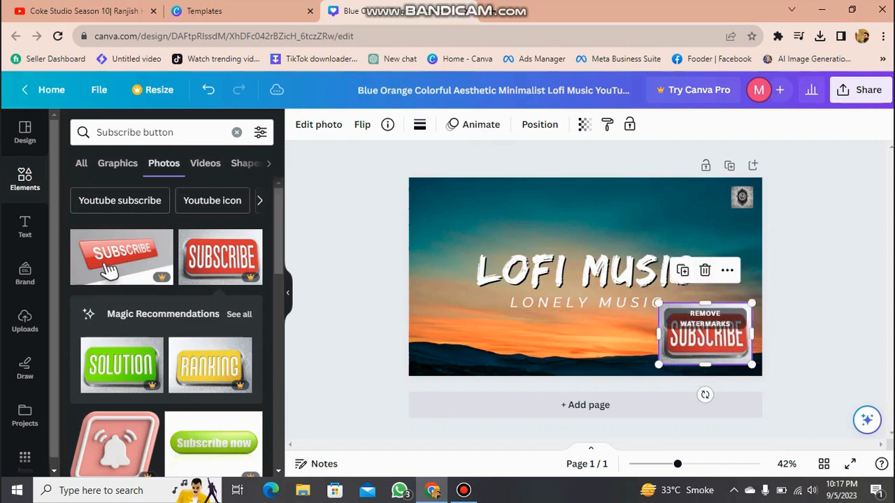
Shrink the red SUBSCRIBE button photo a little more and move it closer to the thumbnail's lower-right corner
left_click_drag(751, 365, 738, 356)
left_click_drag(699, 330, 713, 338)
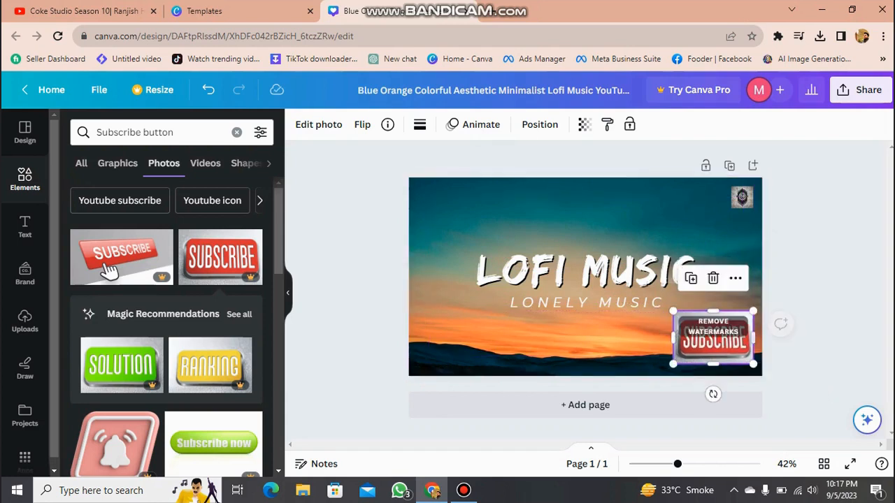
key("Escape")
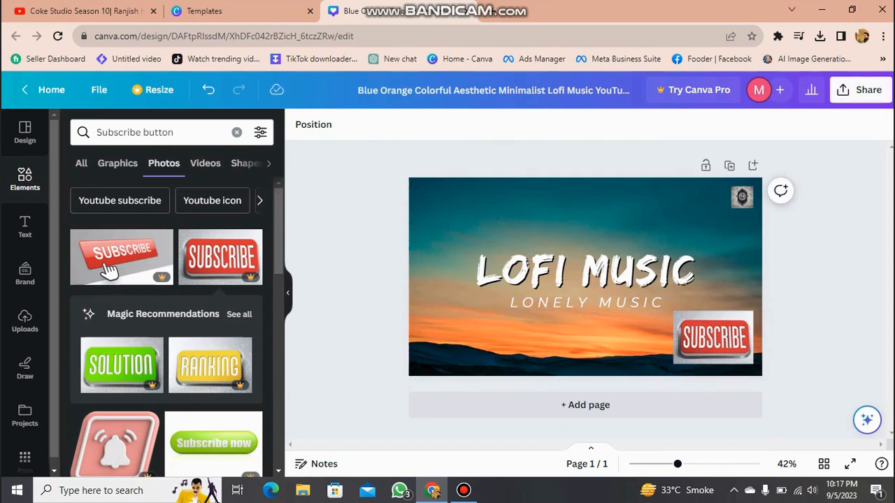
Try to download the thumbnail with the SUBSCRIBE photo as a 1,280 × 720 px PNG
left_click(860, 90)
scroll(751, 280, "down", 2)
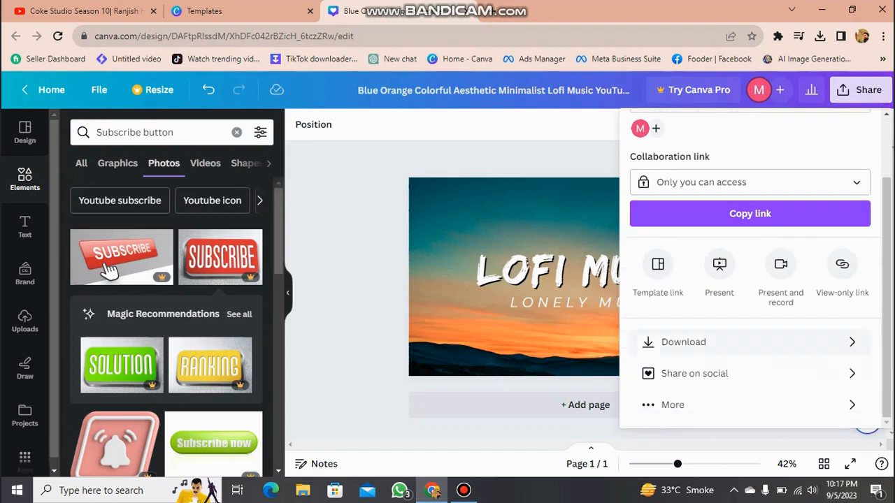
left_click(684, 341)
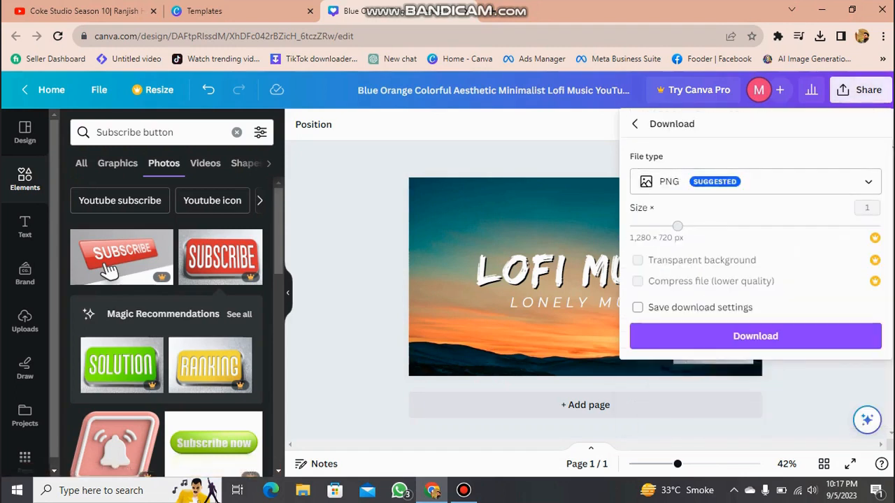
left_click(756, 336)
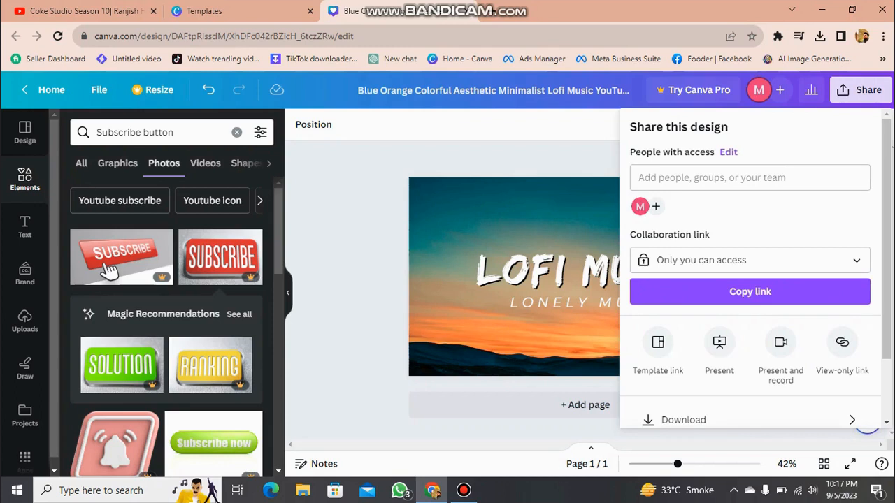
Leave the sharing options and delete the red SUBSCRIBE button photo from the thumbnail
key("Escape")
left_click(713, 338)
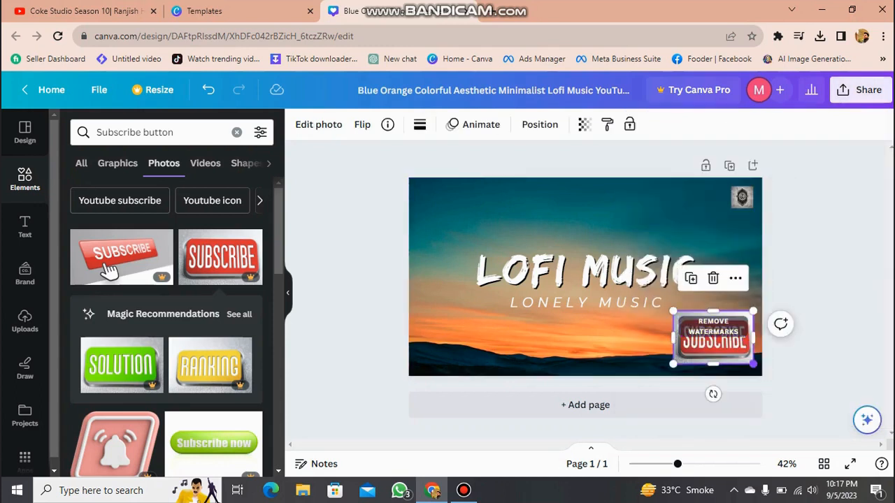
key("Delete")
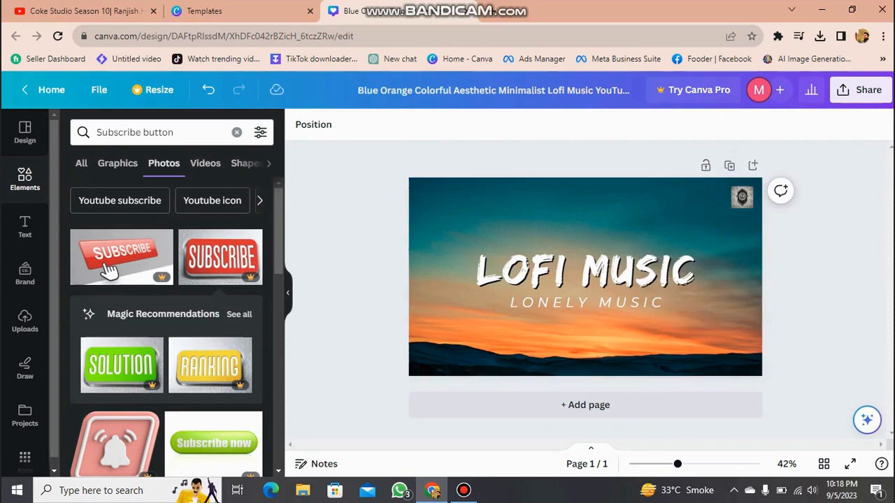
Download the thumbnail as a PNG, save it to D:\ under the suggested file name, and minimize the download manager
left_click(859, 89)
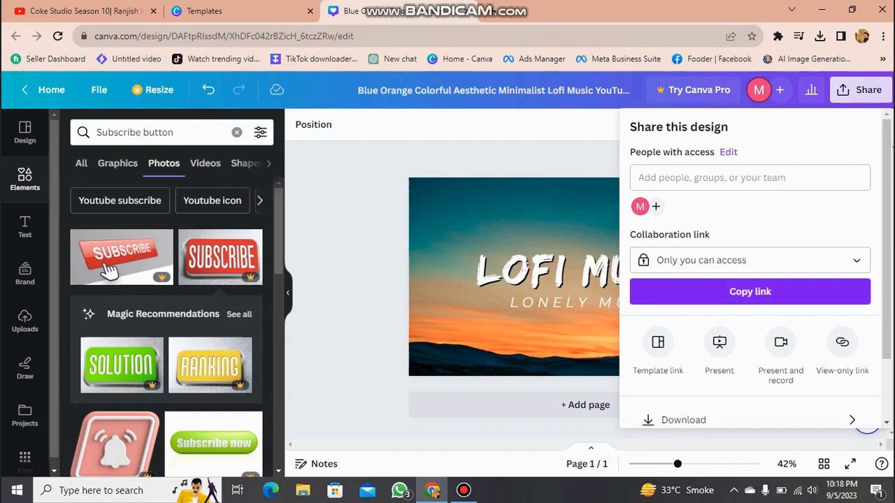
scroll(750, 291, "down", 2)
left_click(684, 342)
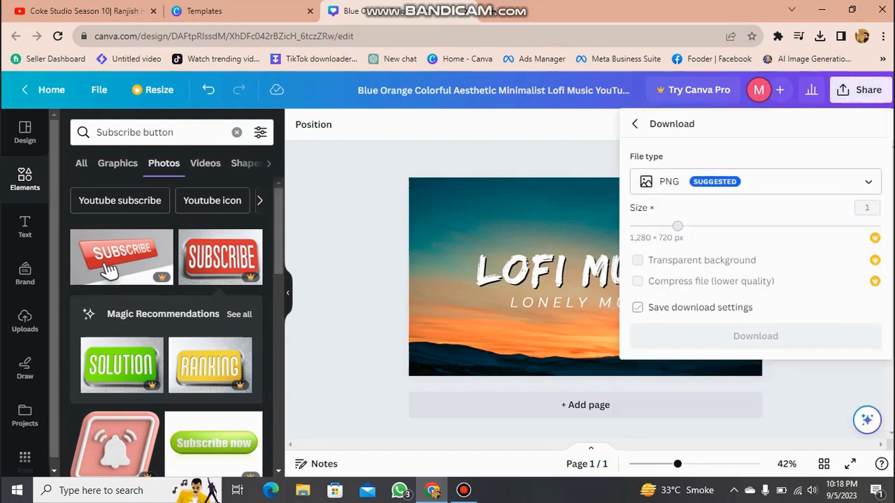
left_click(755, 336)
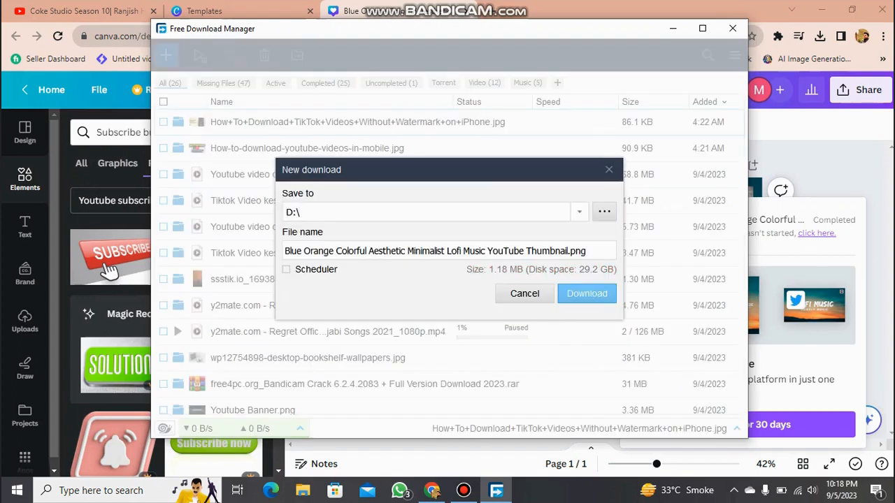
key("Return")
left_click(672, 28)
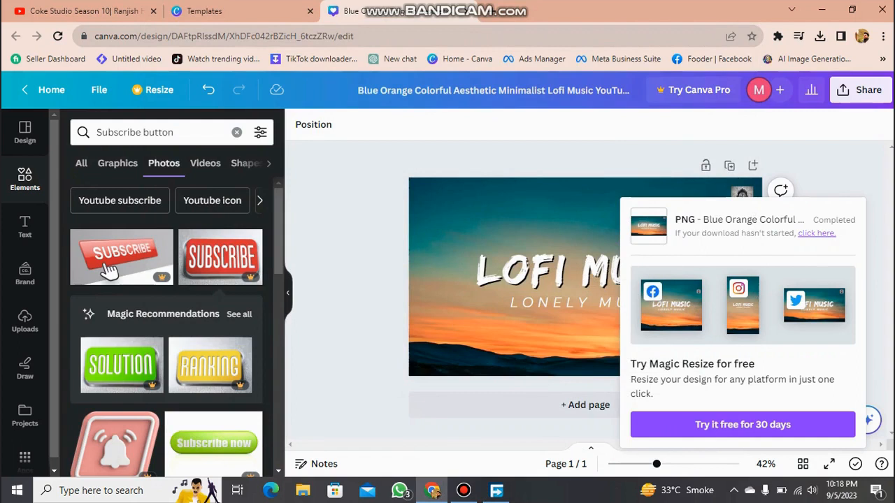
Switch to YouTube, open the signed-in account's own channel and its customization page, and close the download manager
key("ctrl+1")
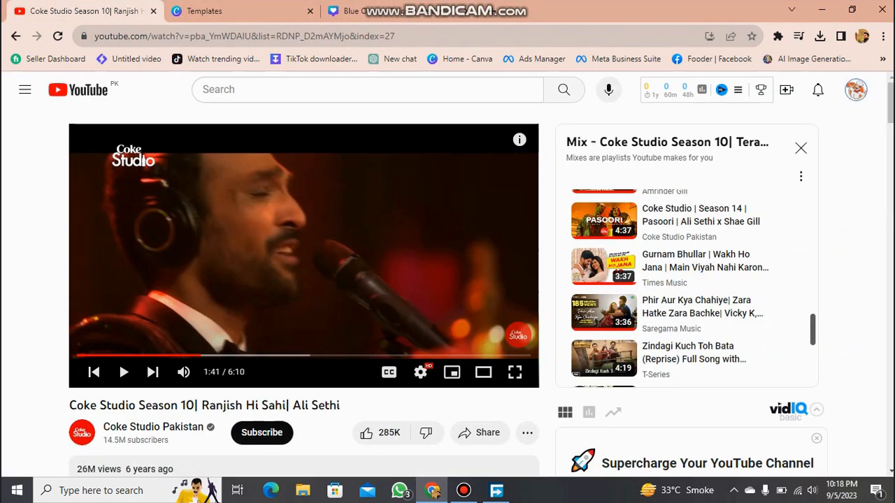
left_click(856, 90)
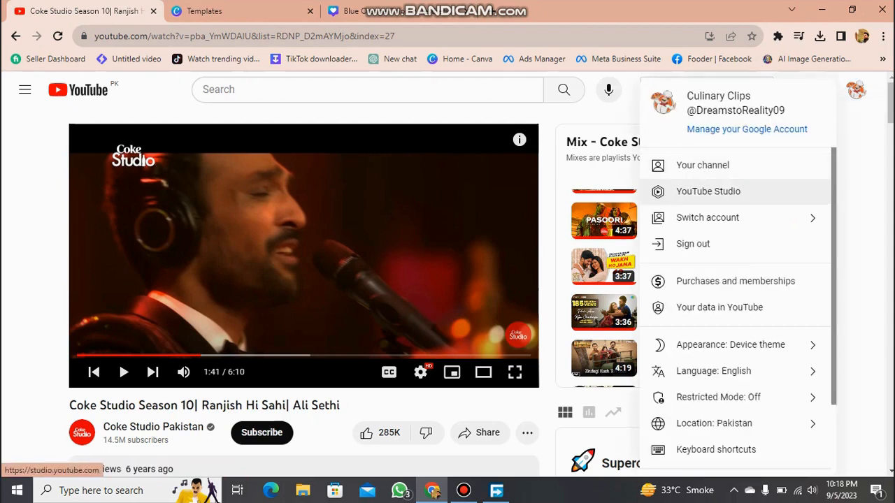
left_click(703, 165)
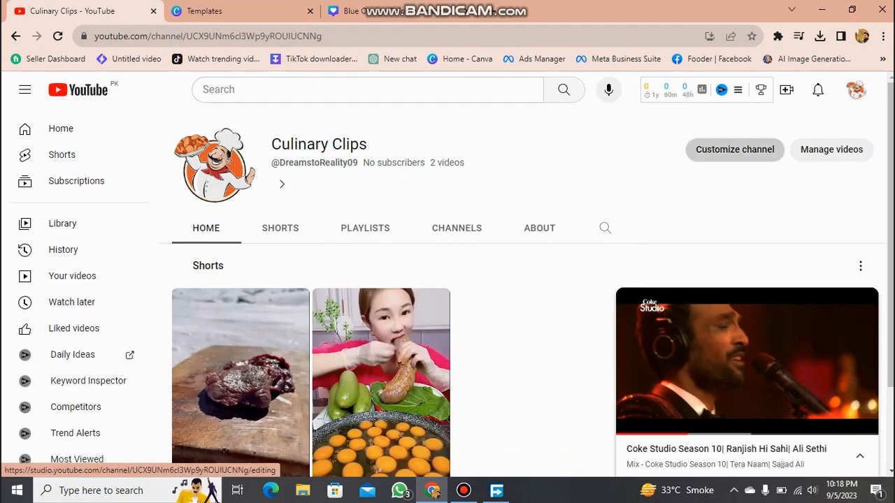
left_click(734, 149)
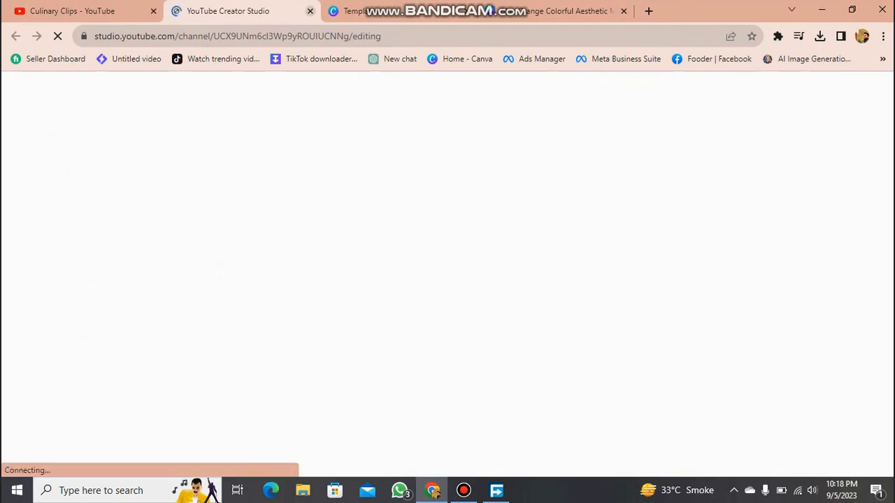
left_click(310, 10)
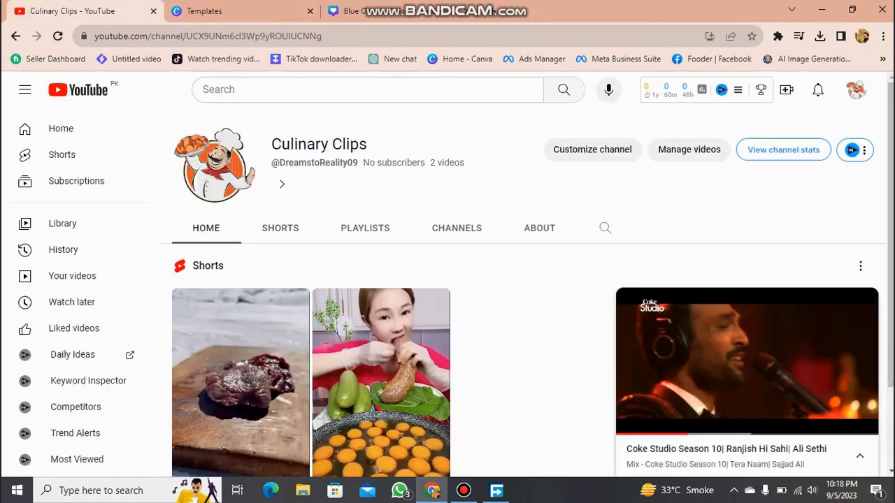
left_click(592, 149)
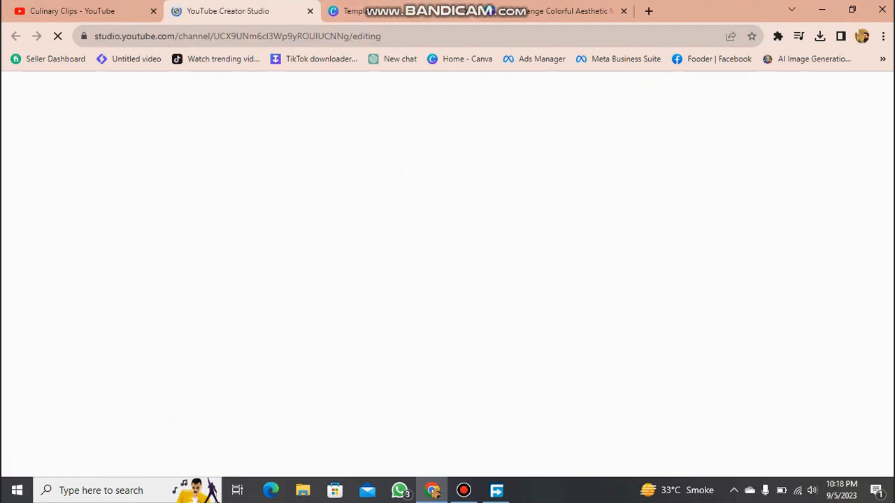
mouse_move(497, 490)
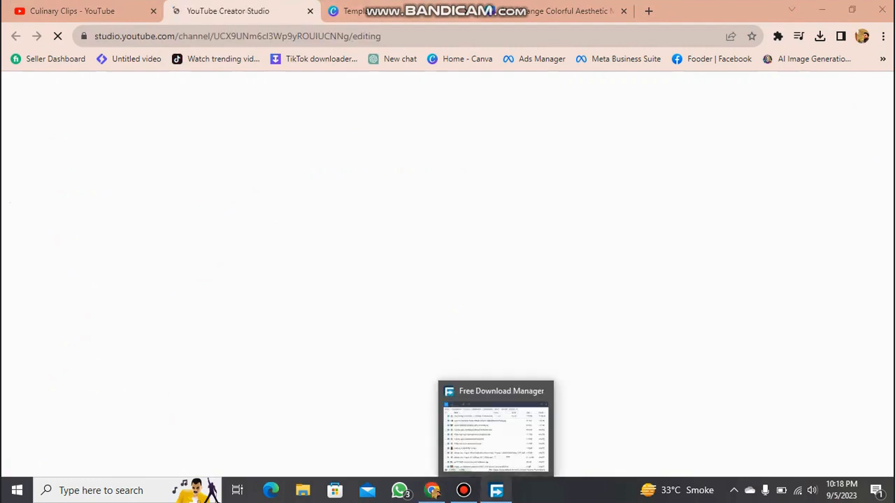
left_click(542, 391)
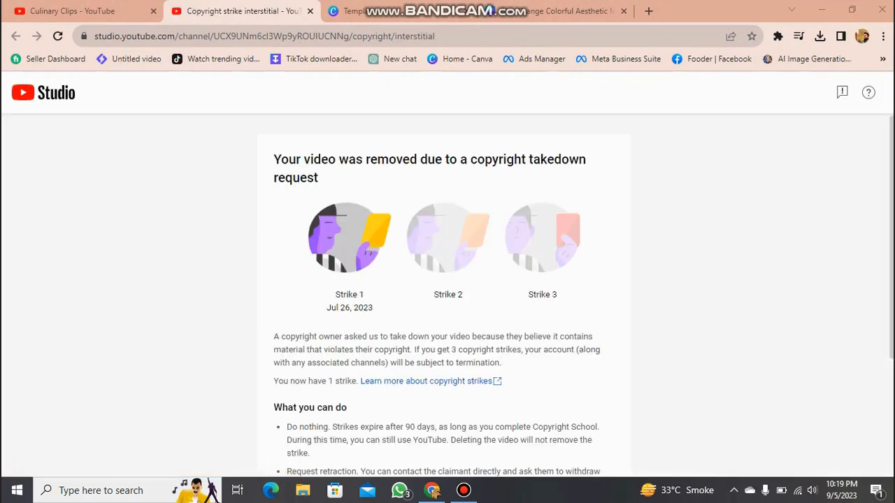
Review the copyright strike notice, open its help article about copyright strikes, and close both pages
scroll(447, 294, "down", 3)
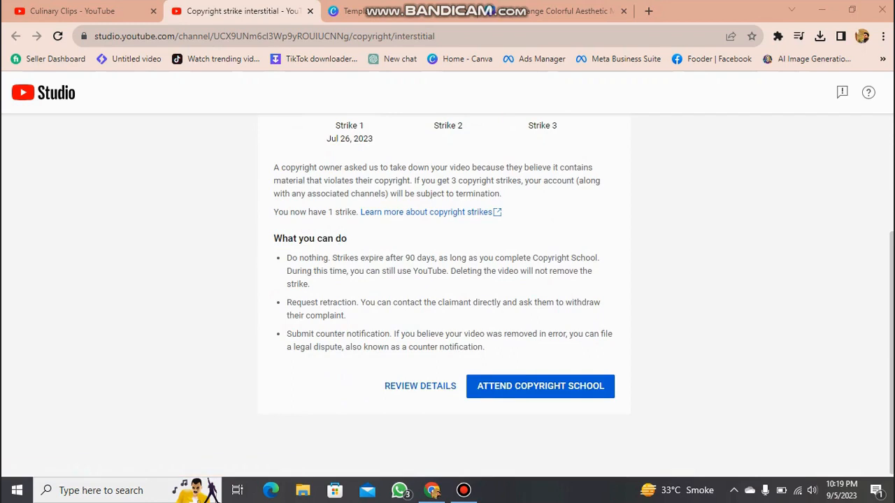
scroll(447, 293, "up", 3)
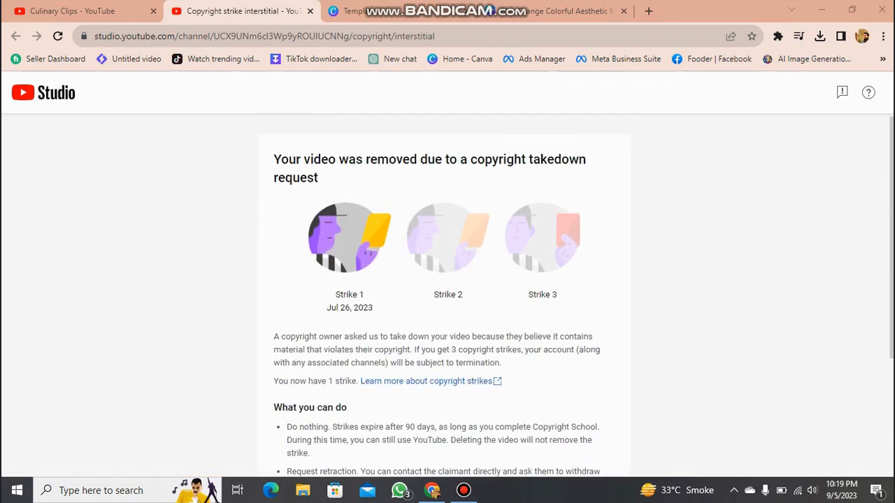
left_click(426, 381)
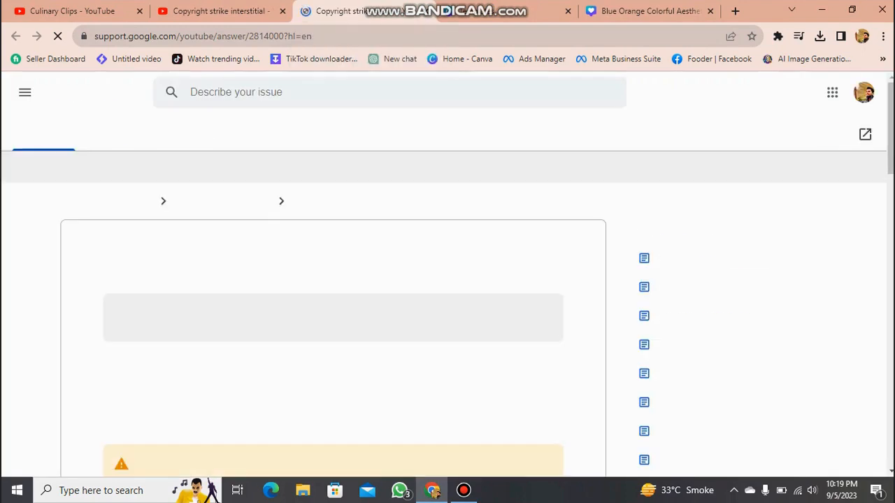
left_click(422, 10)
left_click(283, 11)
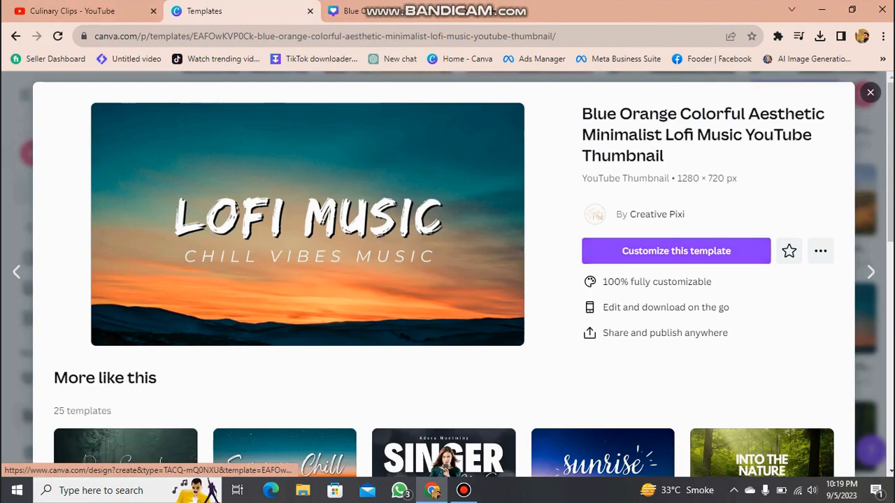
Switch to the CreateCode browser profile, open YouTube, and go to that account's YouTube Studio
left_click(862, 35)
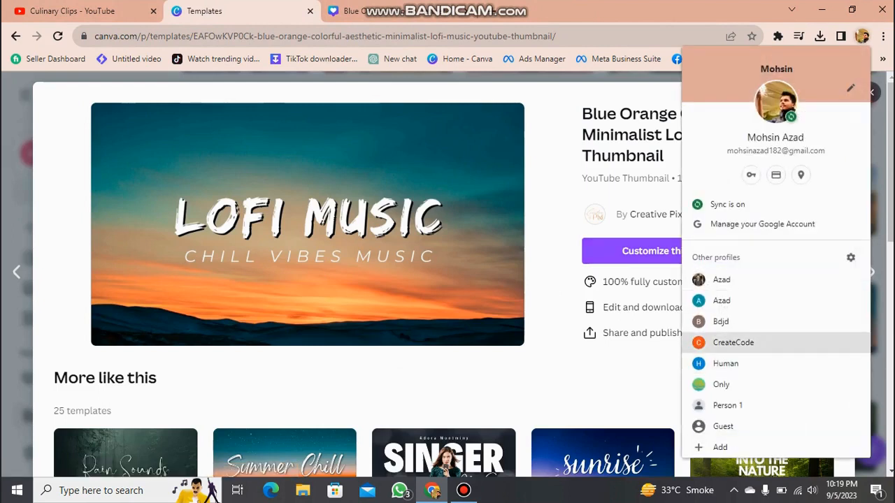
left_click(733, 342)
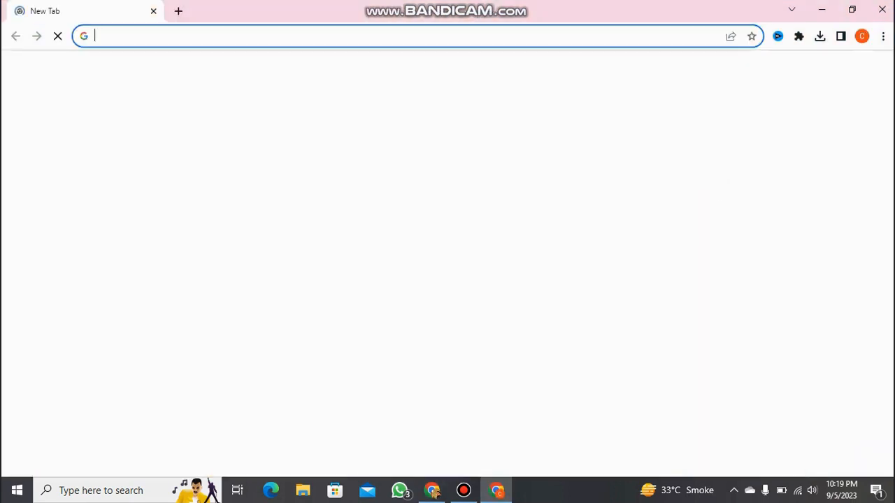
left_click(302, 314)
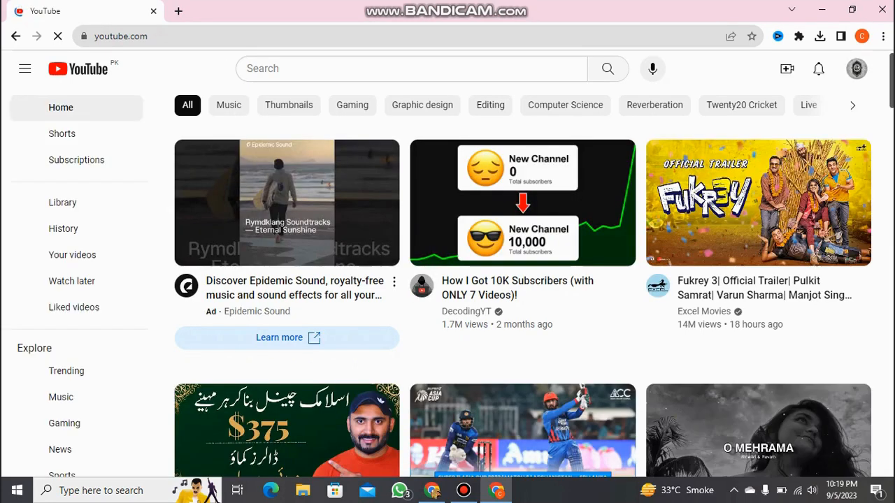
left_click(856, 69)
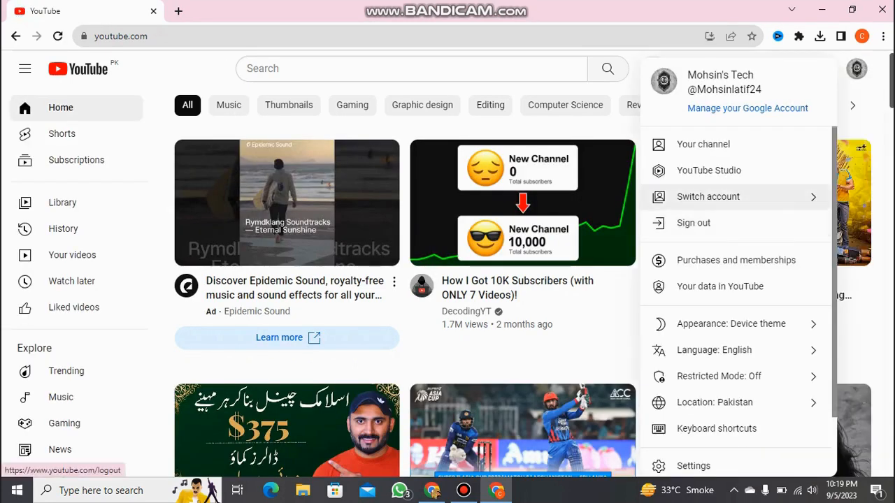
left_click(709, 170)
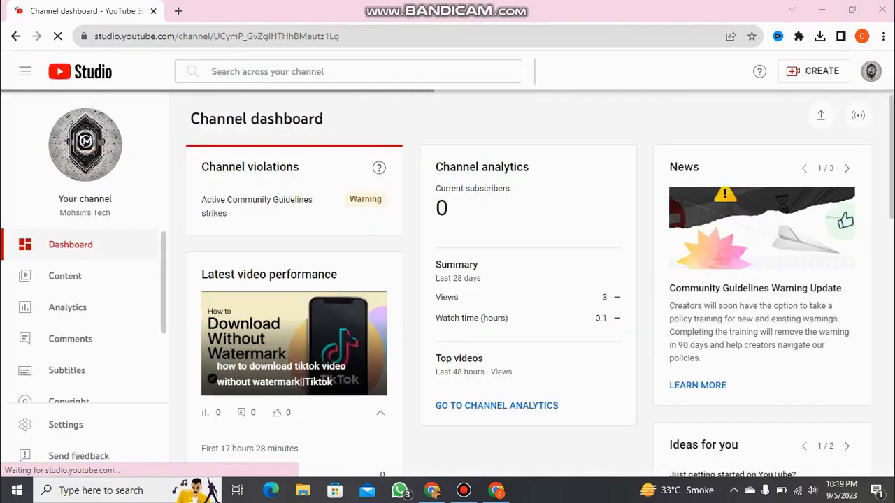
Open the channel's content list and the details of the video about downloading TikTok videos without watermark
scroll(447, 280, "down", 4)
scroll(447, 280, "up", 3)
left_click(65, 276)
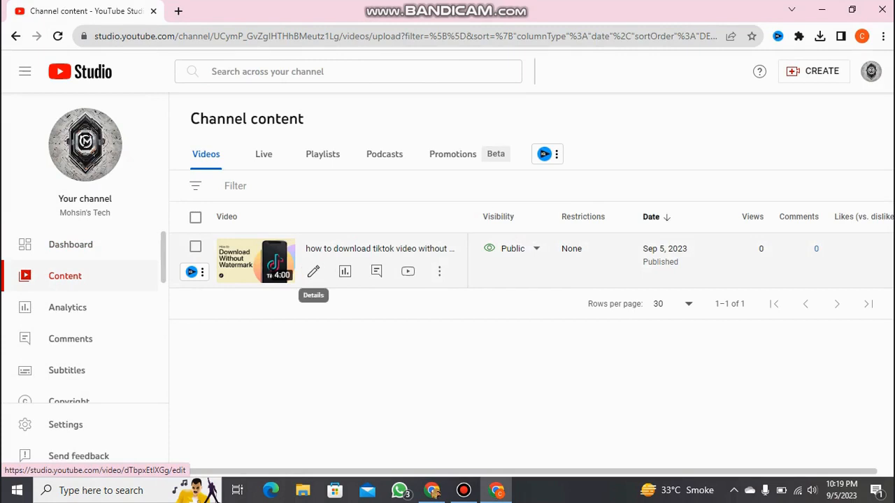
left_click(314, 272)
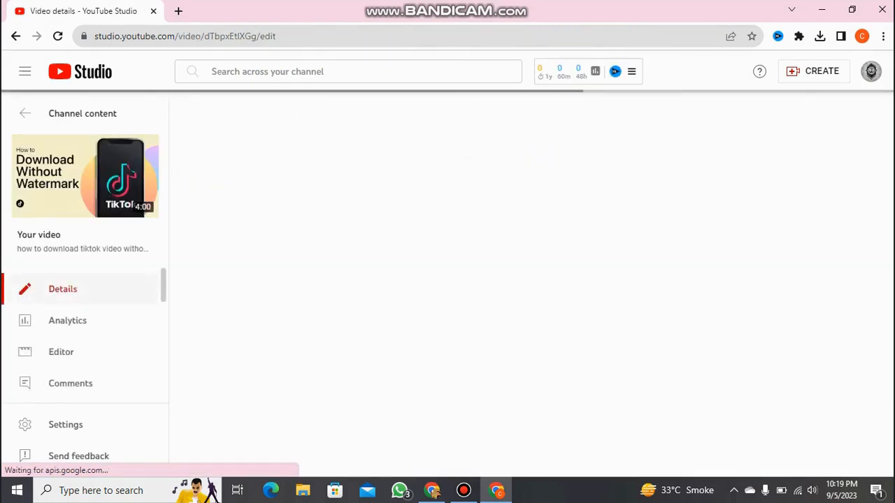
Start replacing the video's current custom thumbnail and browse to the Downloads folder for the new image
scroll(404, 280, "down", 4)
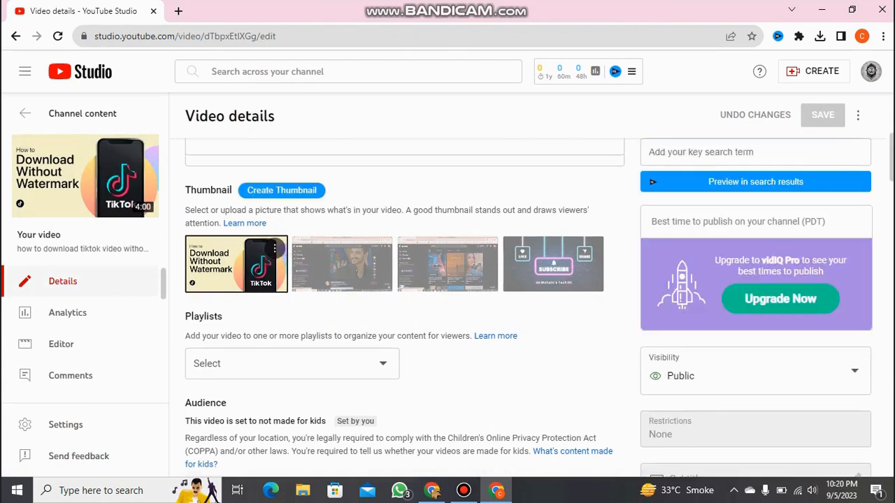
left_click(275, 271)
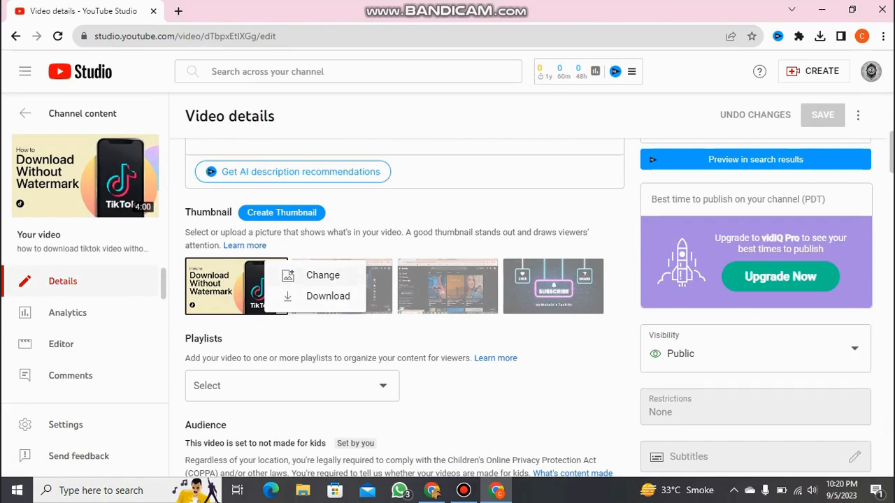
left_click(322, 275)
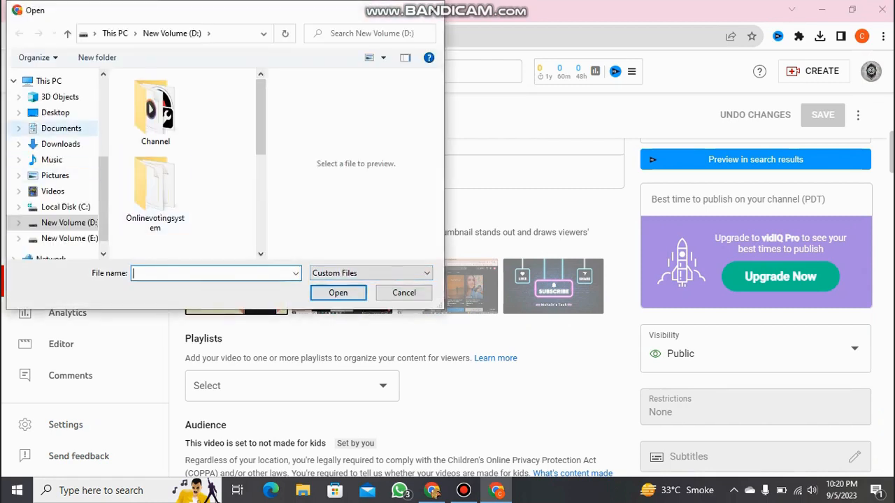
left_click(60, 144)
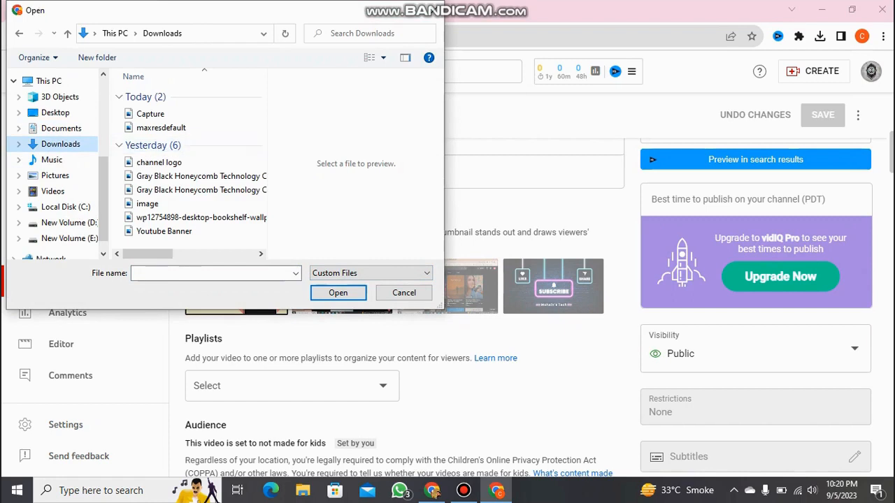
Preview the image files in the Downloads folder to look for the thumbnail image
left_click(150, 113)
left_click(161, 127)
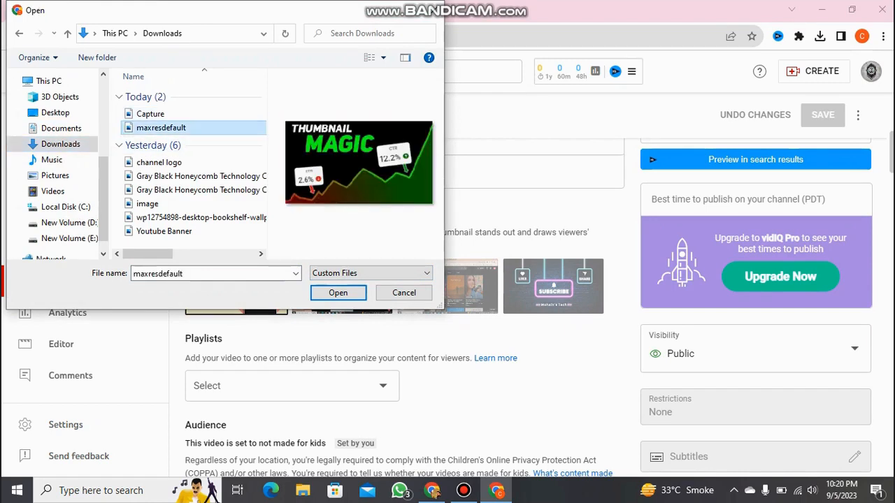
left_click(158, 162)
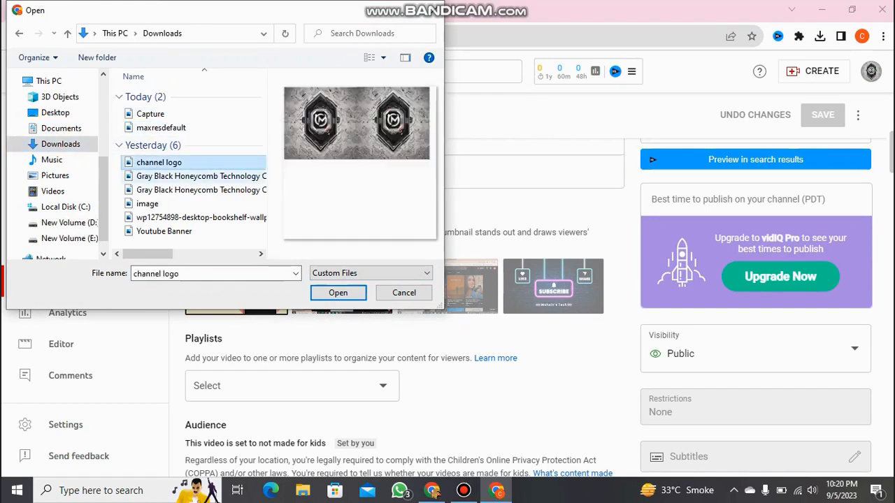
left_click(176, 218)
left_click(180, 190)
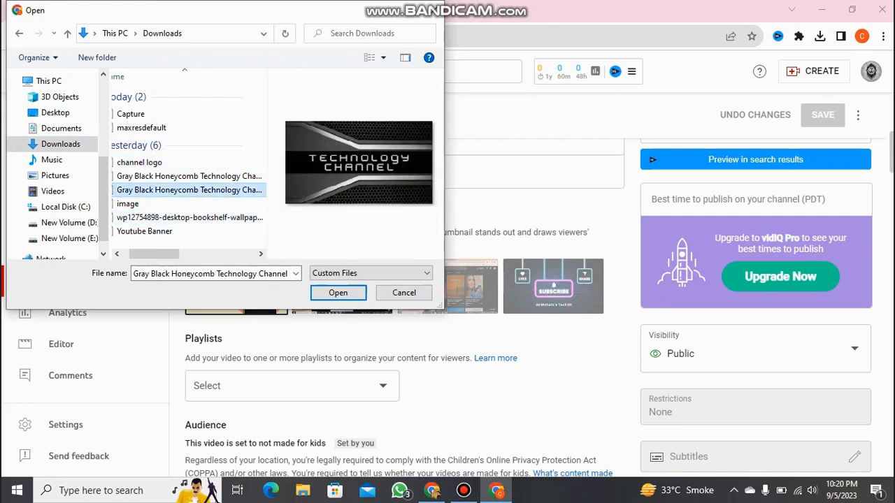
left_click(180, 177)
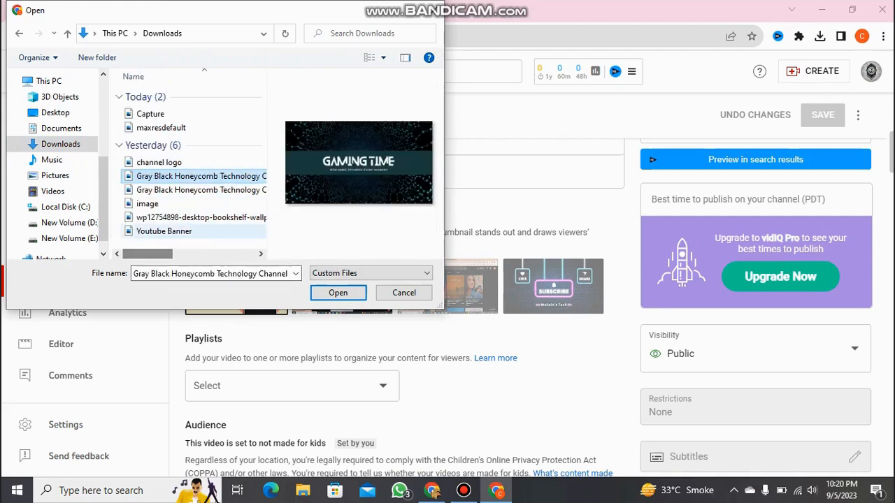
left_click(161, 231)
left_click(176, 217)
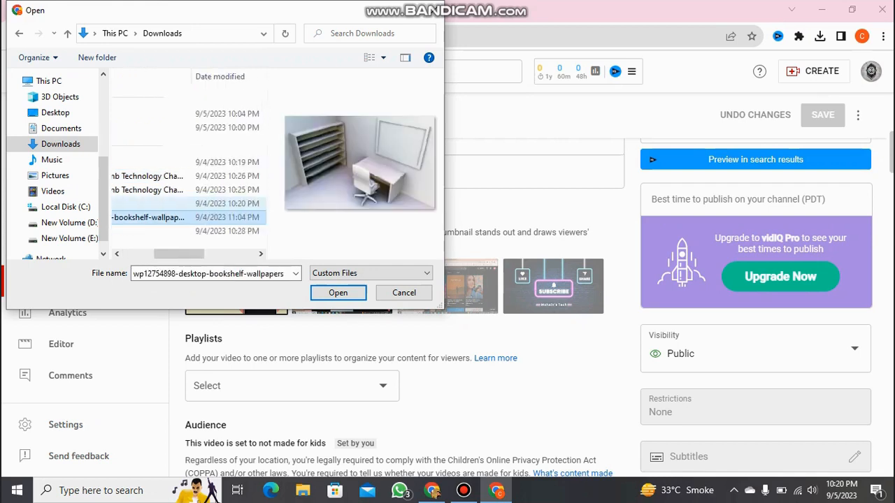
List all file types in the Downloads folder and look through today's and older files for the thumbnail
left_click(371, 273)
left_click(370, 296)
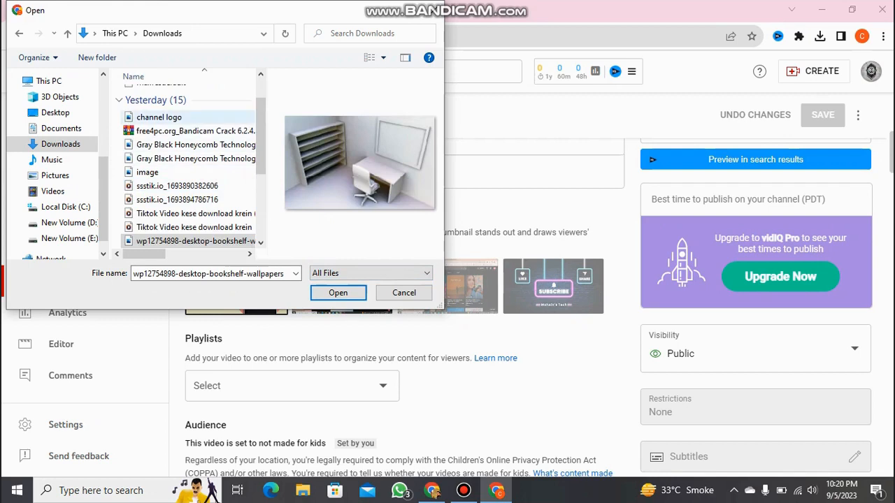
scroll(188, 116, "up", 1)
left_click(161, 127)
left_click(158, 162)
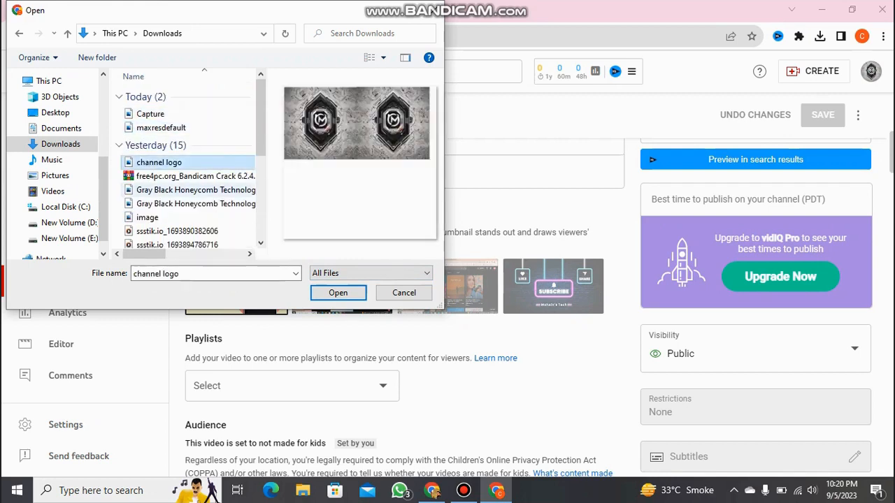
left_click(195, 189)
left_click(195, 203)
left_click(187, 217)
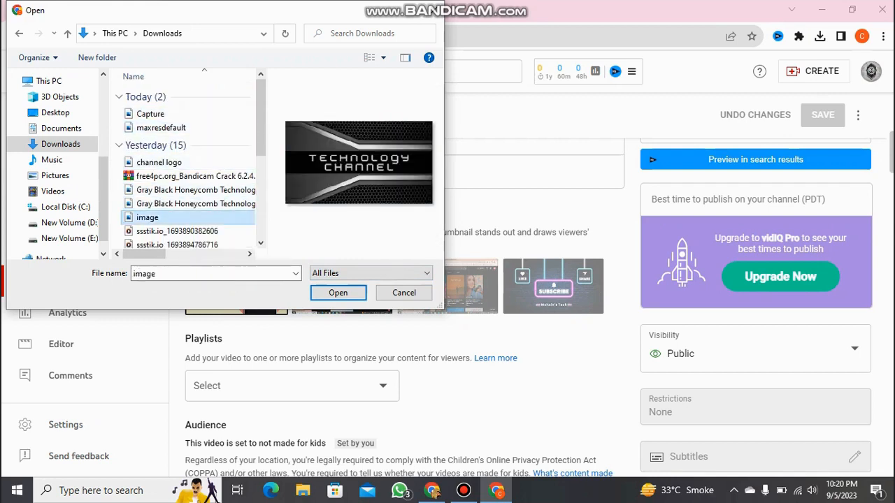
scroll(187, 210, "down", 2)
left_click(187, 213)
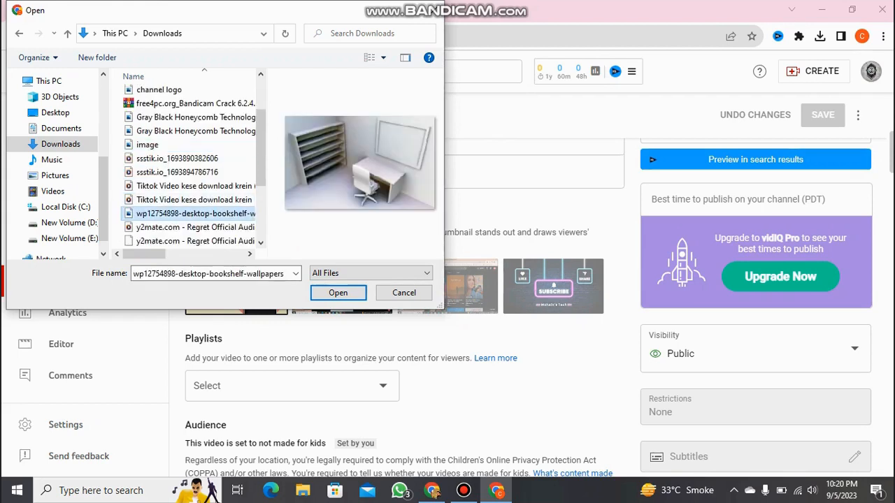
scroll(187, 165, "down", 2)
left_click(170, 162)
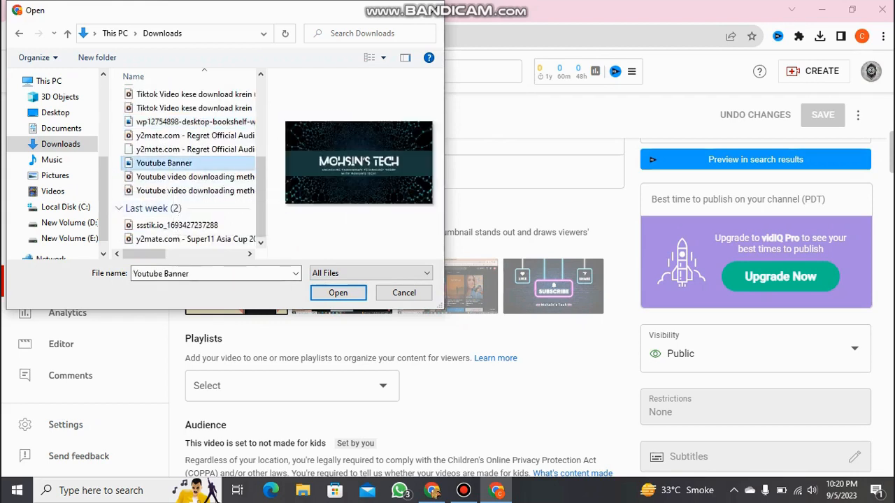
left_click(176, 225)
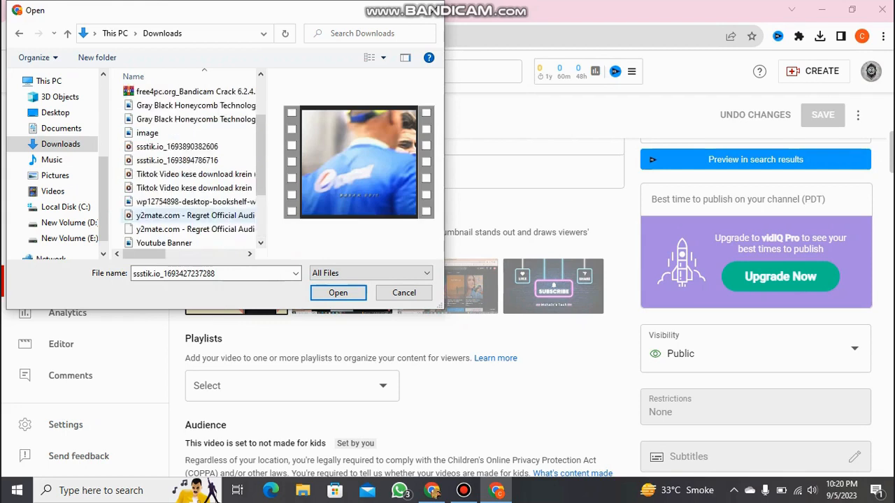
Upload the maxresdefault image from the Downloads folder as the video's thumbnail
scroll(161, 163, "up", 5)
left_click(159, 162)
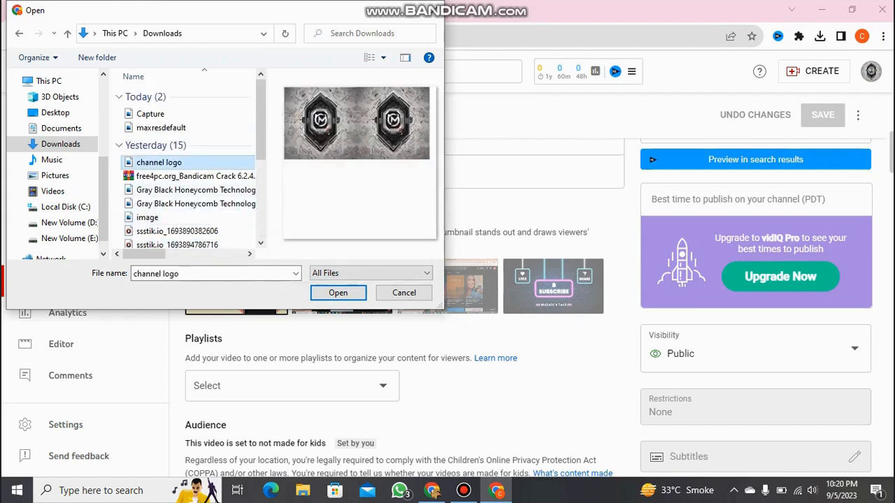
left_click(161, 128)
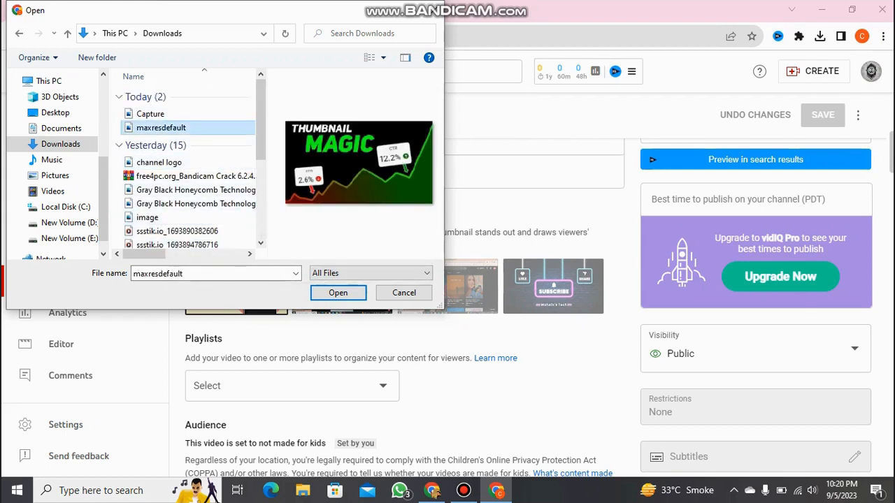
left_click(338, 293)
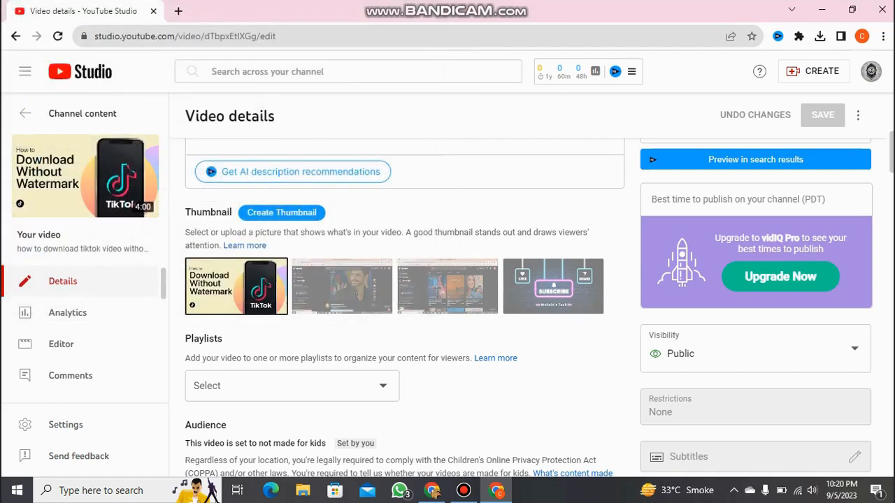